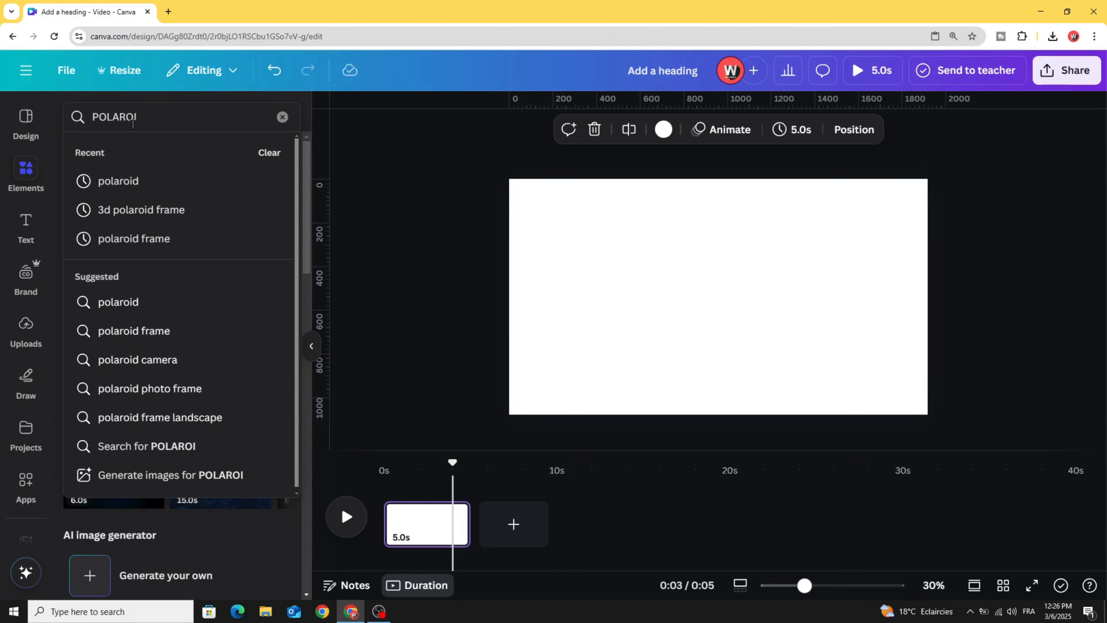
# - Find a plain polaroid frame graphic via the 'polaroid frame' Graphics search and add it
pyautogui.click(157, 239)
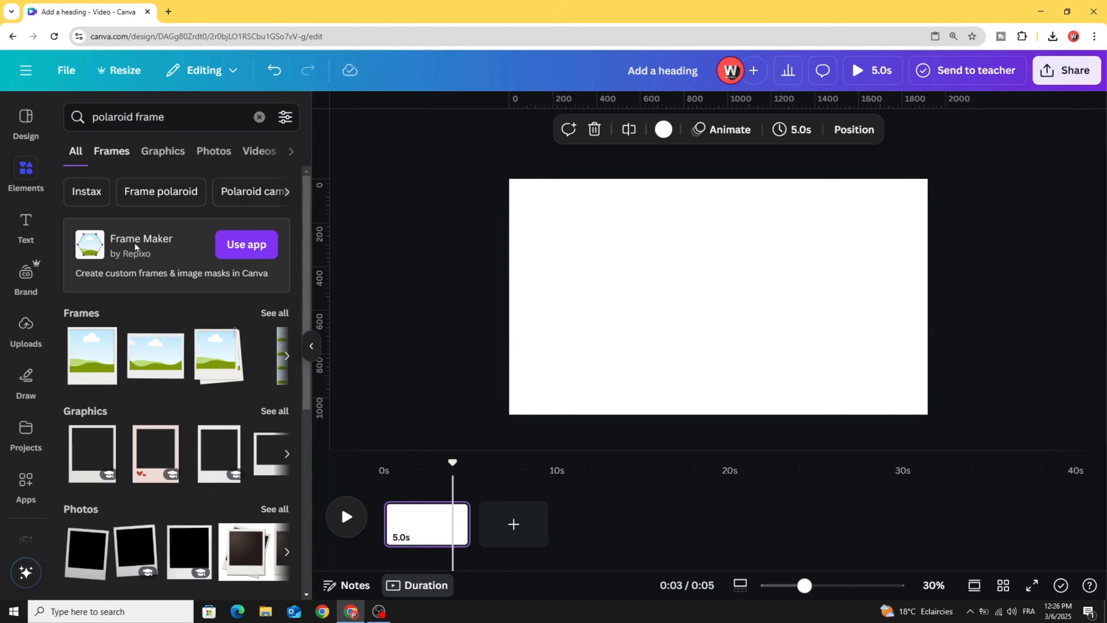
pyautogui.scroll(-2, 81, 423)
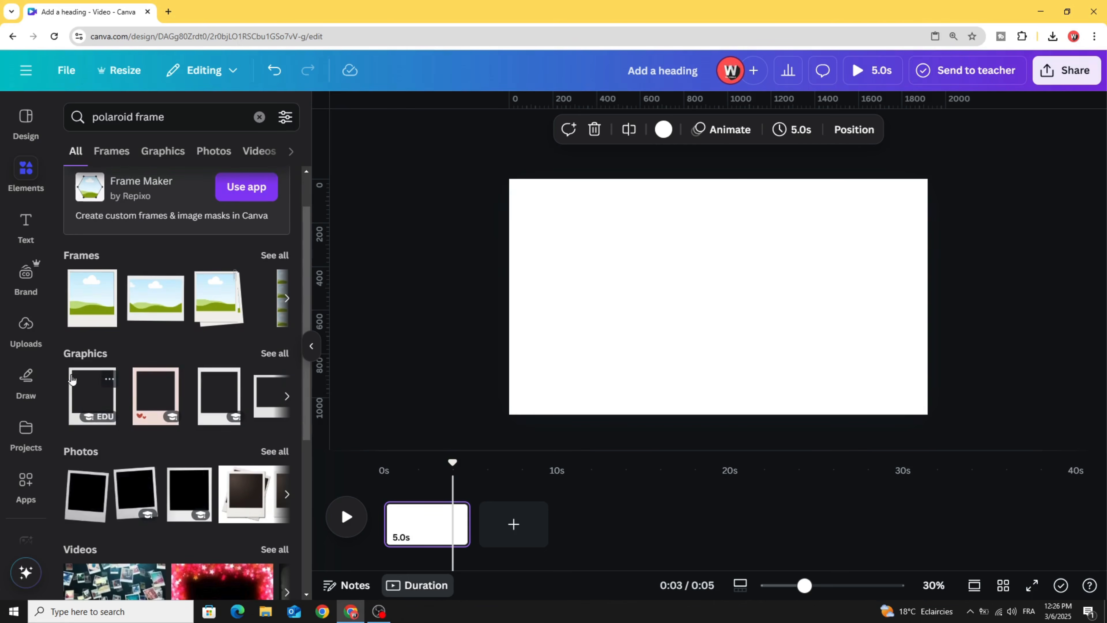
pyautogui.click(157, 152)
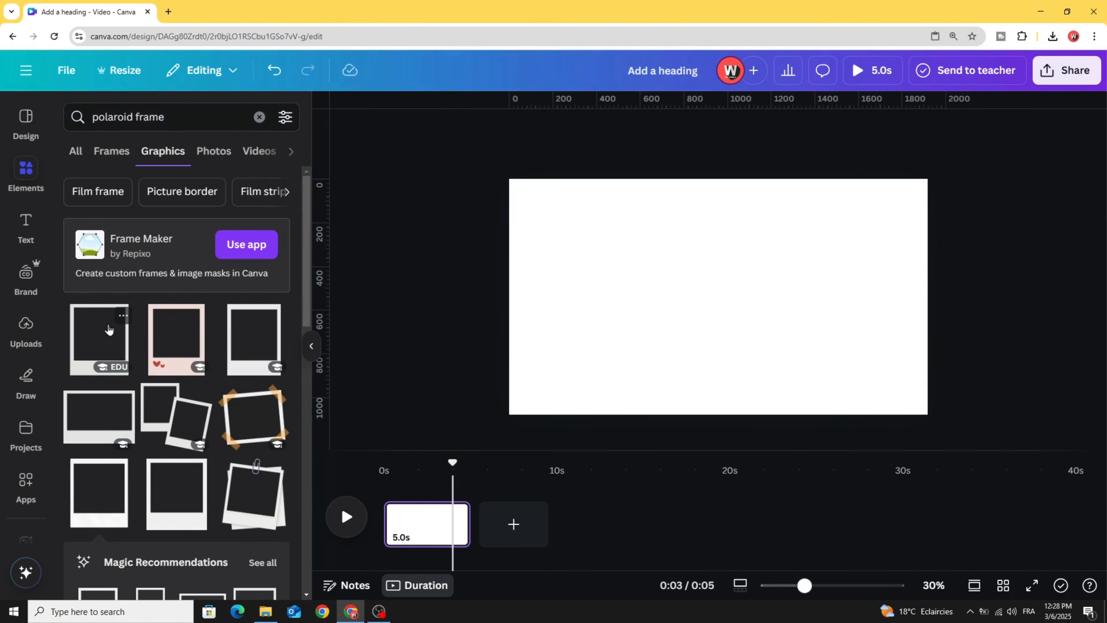
pyautogui.click(124, 471)
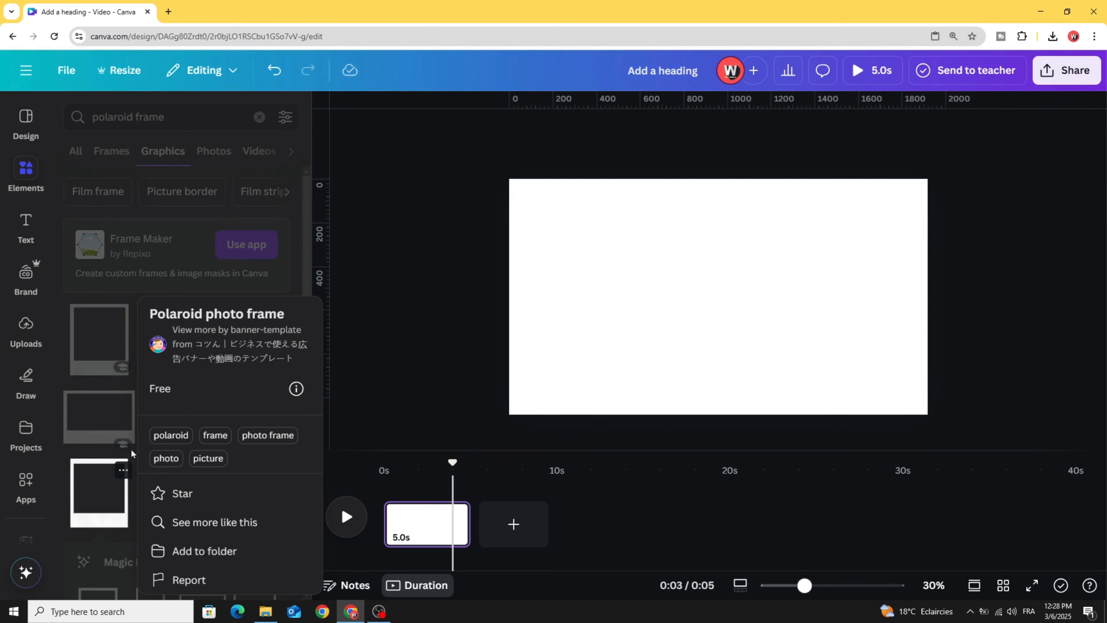
pyautogui.click(91, 493)
pyautogui.click(93, 493)
# - Enlarge the polaroid frame to about 821 × 988 and centre it on the page
pyautogui.moveTo(652, 347); pyautogui.dragTo(639, 339)
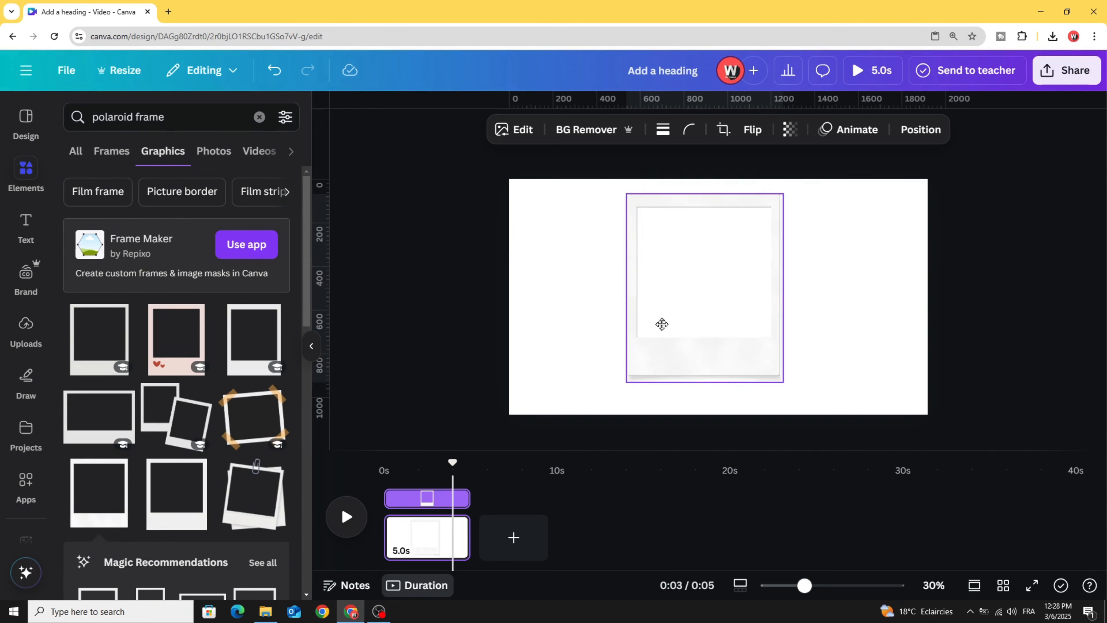
pyautogui.moveTo(792, 387); pyautogui.dragTo(803, 403)
pyautogui.moveTo(707, 341); pyautogui.dragTo(714, 335)
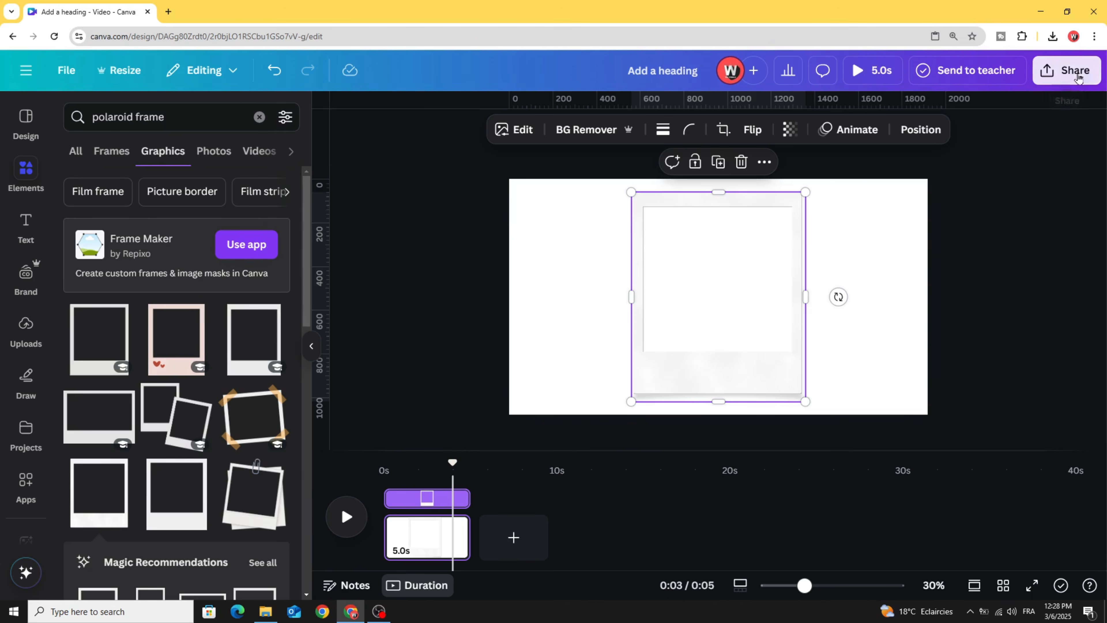
pyautogui.click(1066, 71)
# - Export the design as a 1920 × 1080 PNG, then close the share panel
pyautogui.click(846, 353)
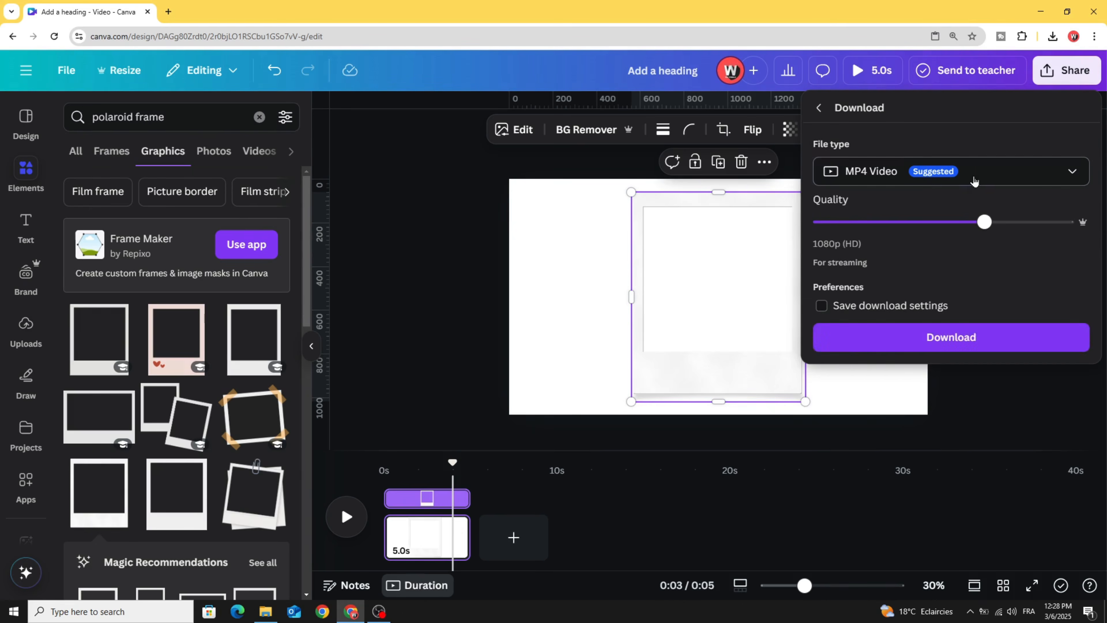
pyautogui.click(854, 171)
pyautogui.click(853, 251)
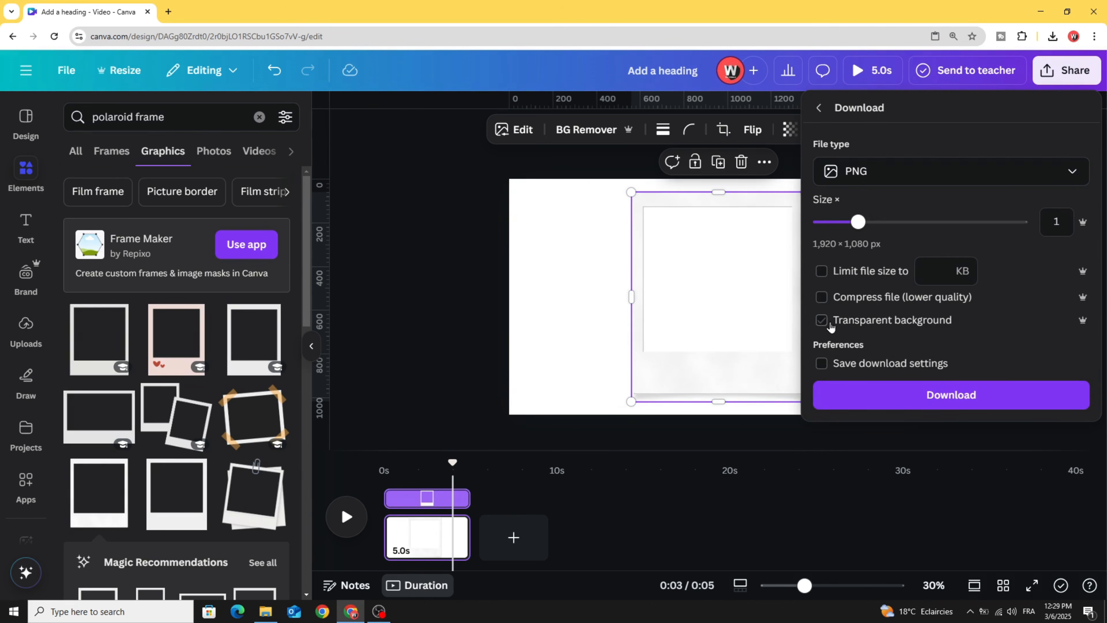
pyautogui.click(943, 397)
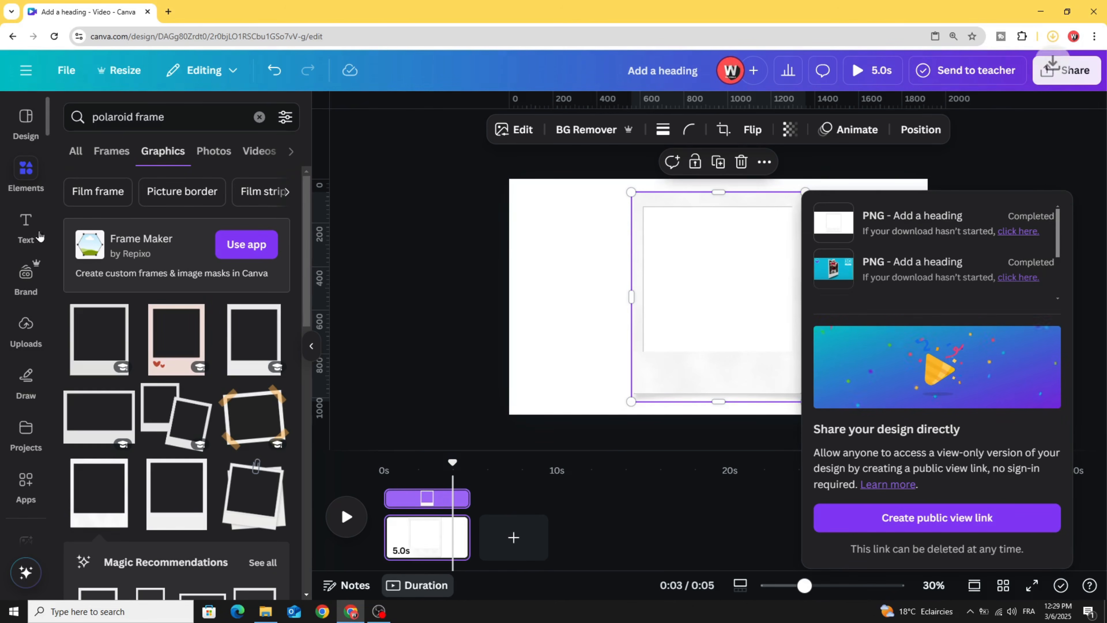
pyautogui.scroll(-2, 27, 291)
pyautogui.click(28, 371)
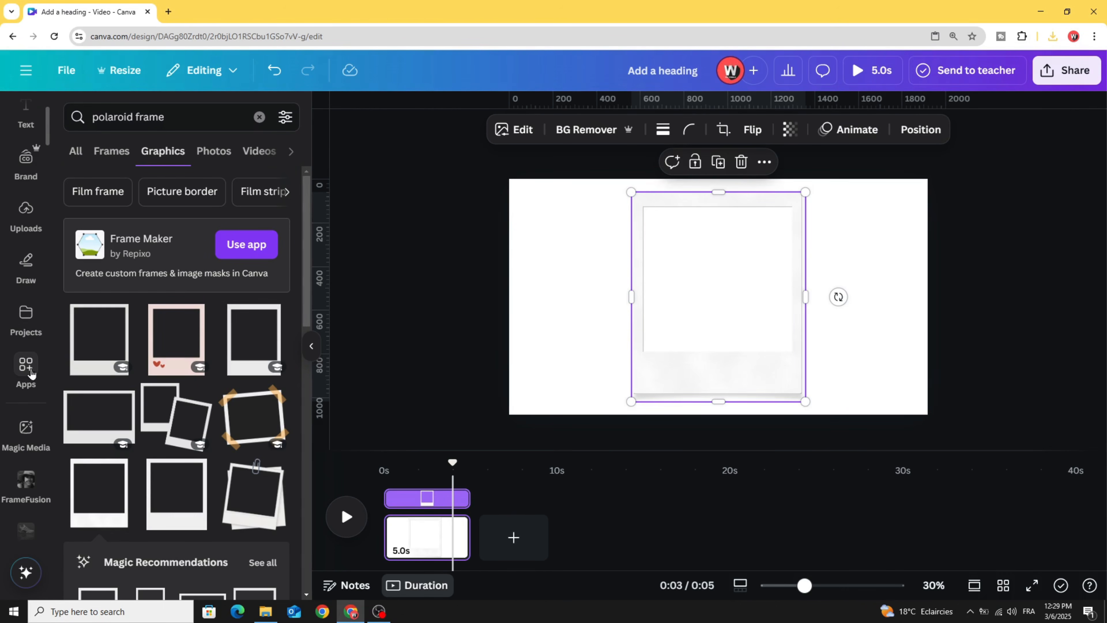
# - Find and open the Transform Image app from the Apps library
pyautogui.click(27, 366)
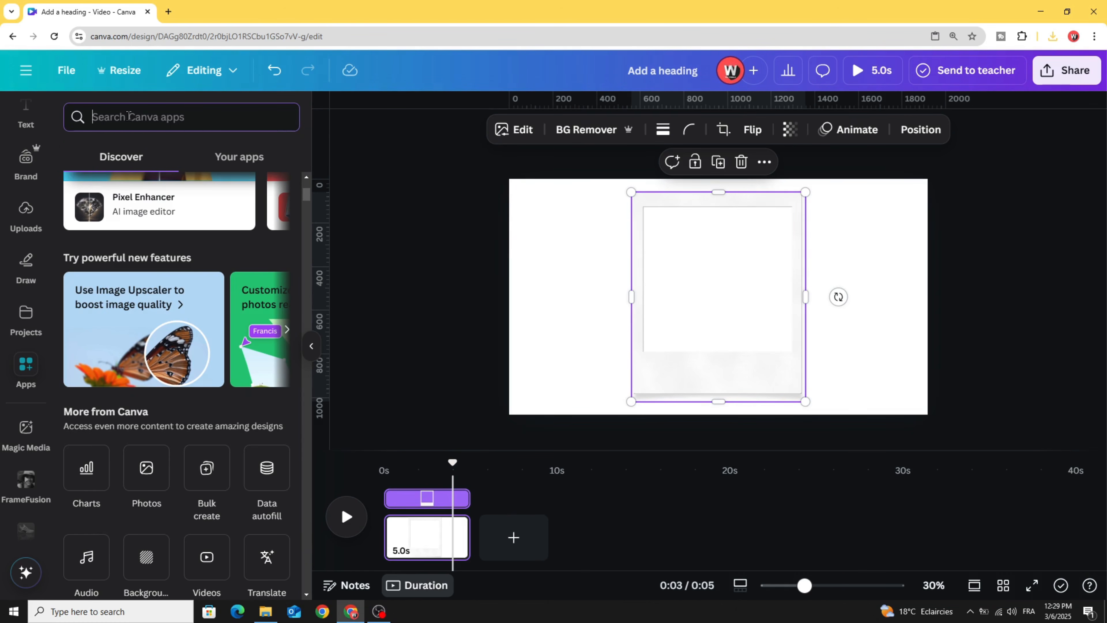
pyautogui.click(128, 116)
pyautogui.write('TRANSF')
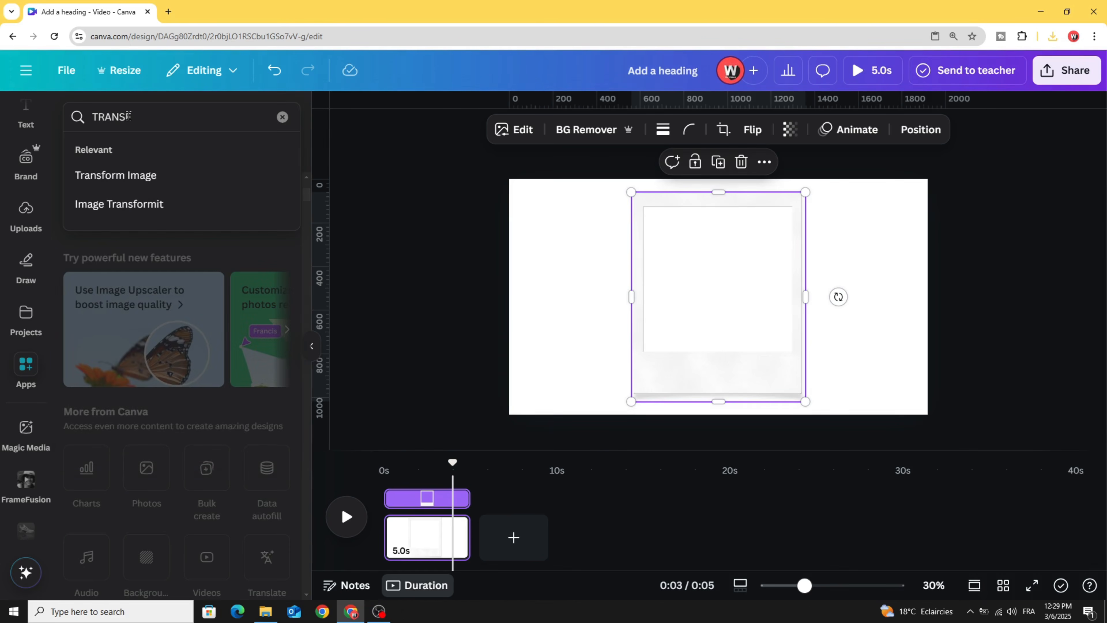
pyautogui.click(91, 174)
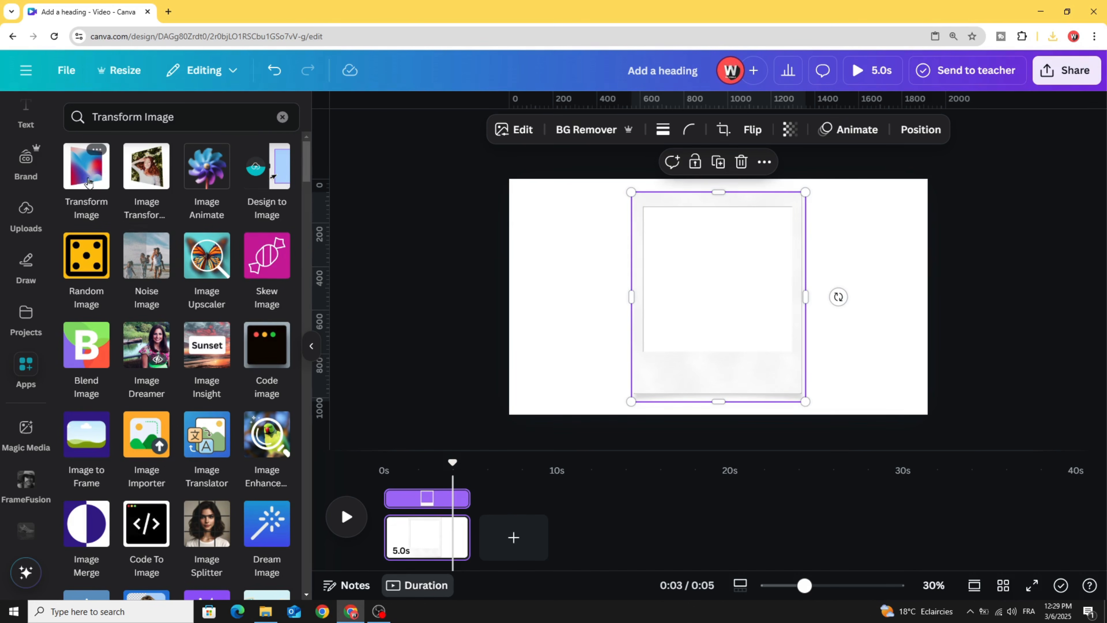
pyautogui.click(86, 172)
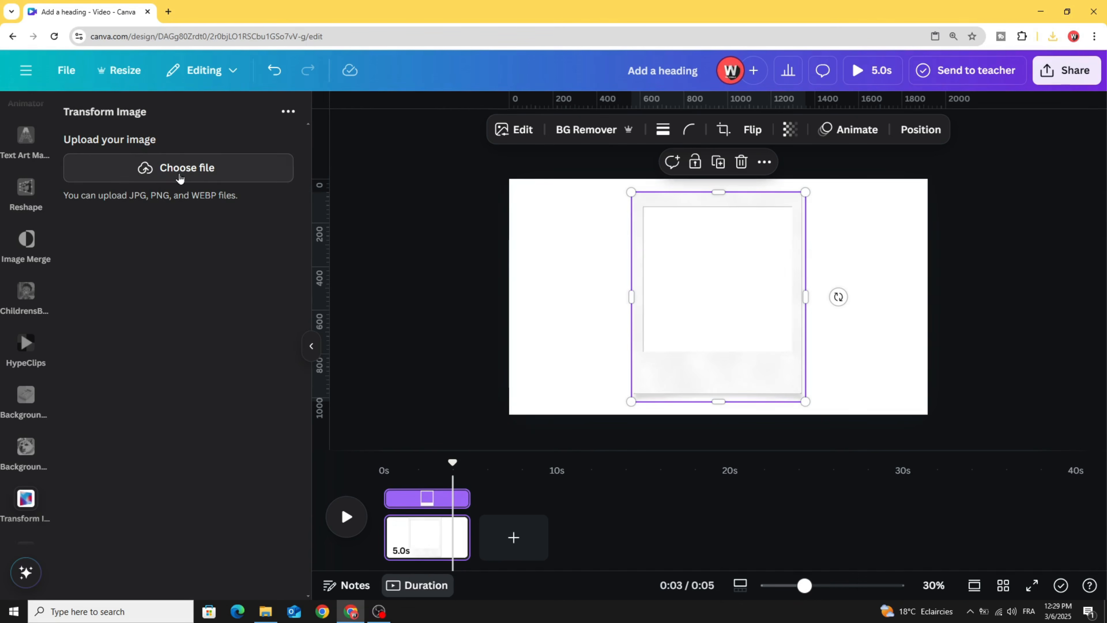
# - Upload the polaroid PNG, tilt it in 3D perspective, and add it to the design
pyautogui.click(179, 177)
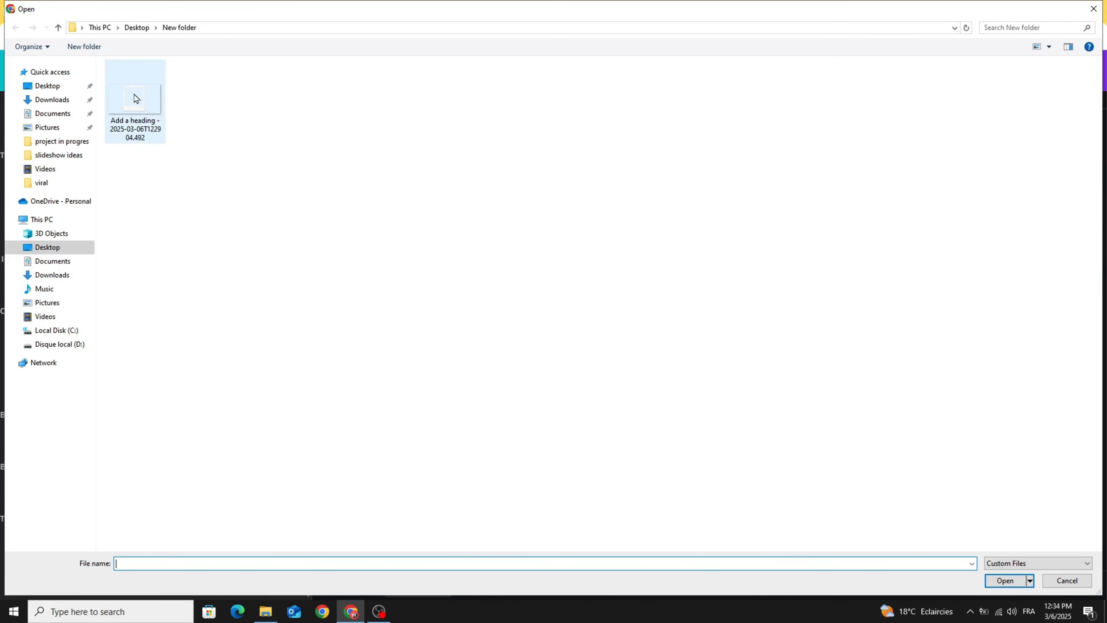
pyautogui.doubleClick(133, 101)
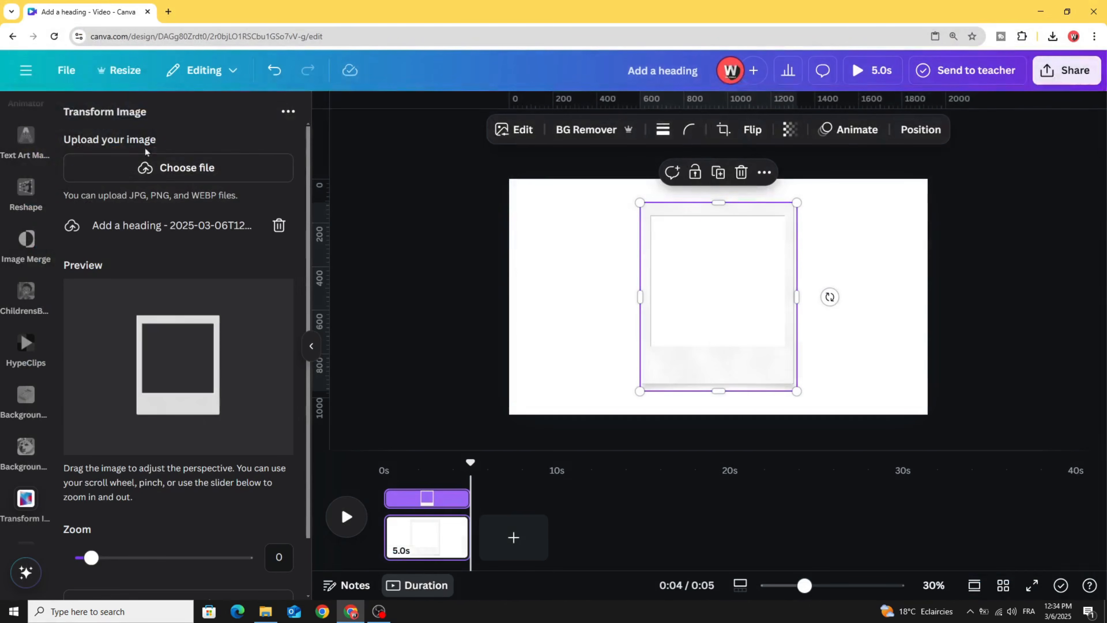
pyautogui.moveTo(81, 351); pyautogui.dragTo(103, 354)
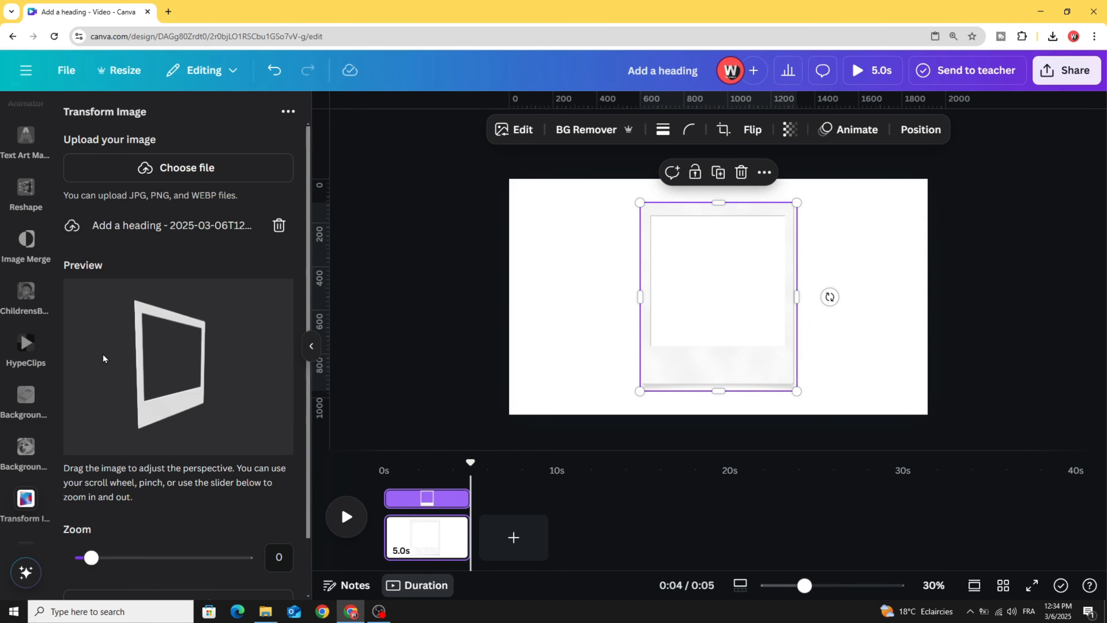
pyautogui.scroll(-2, 153, 488)
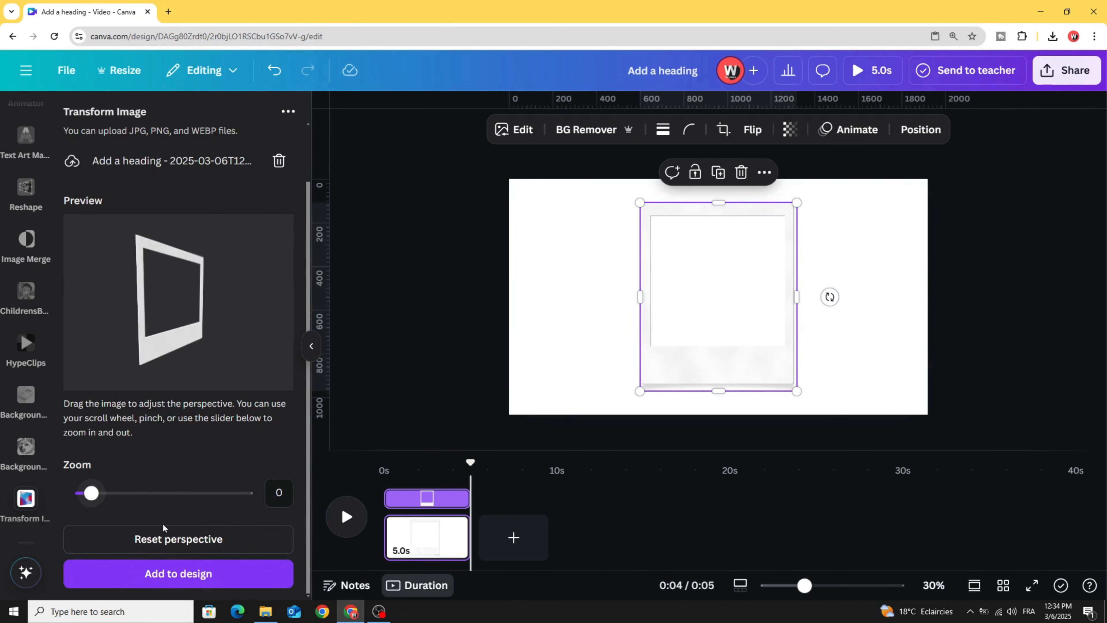
pyautogui.click(180, 581)
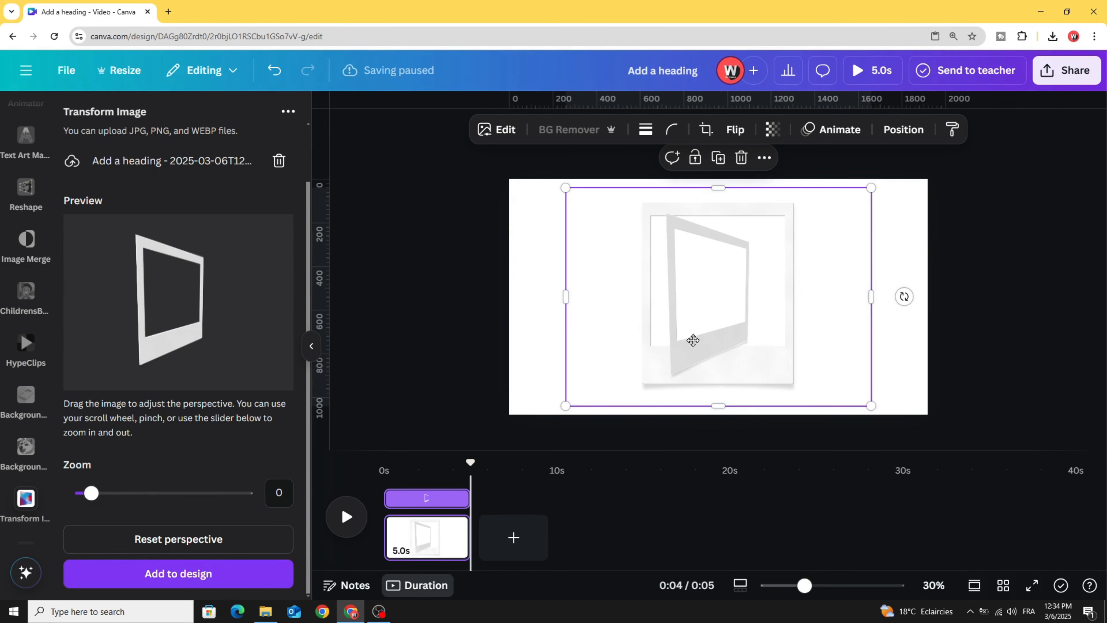
# - Delete the flat polaroid frame, then enlarge and centre the tilted frame
pyautogui.moveTo(687, 346); pyautogui.dragTo(761, 346)
pyautogui.moveTo(655, 334); pyautogui.dragTo(559, 333)
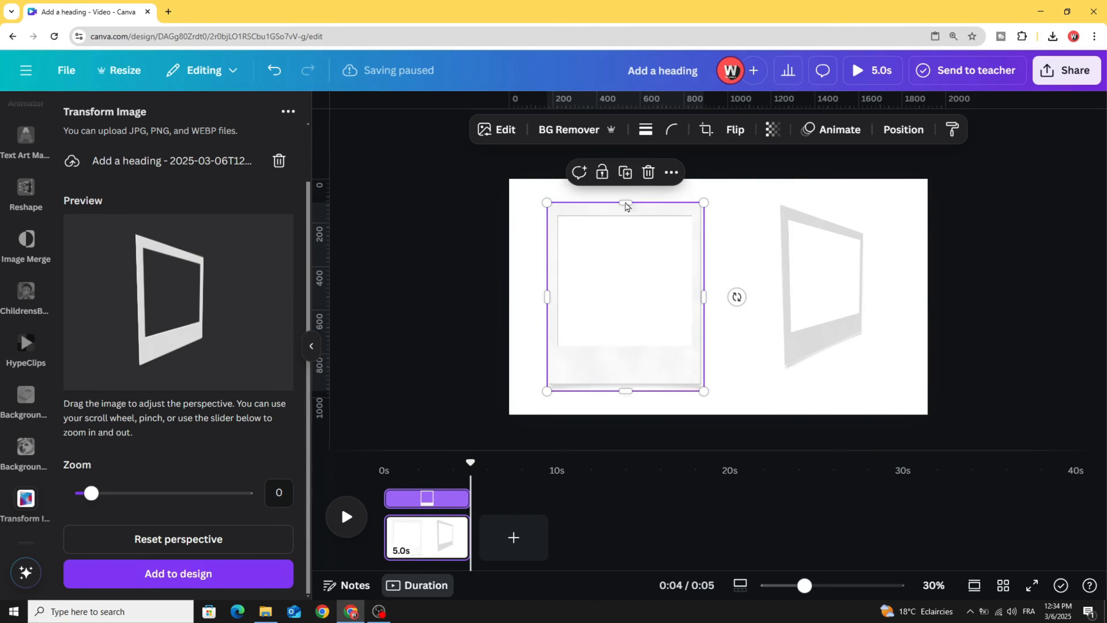
pyautogui.click(649, 173)
pyautogui.moveTo(776, 292); pyautogui.dragTo(639, 278)
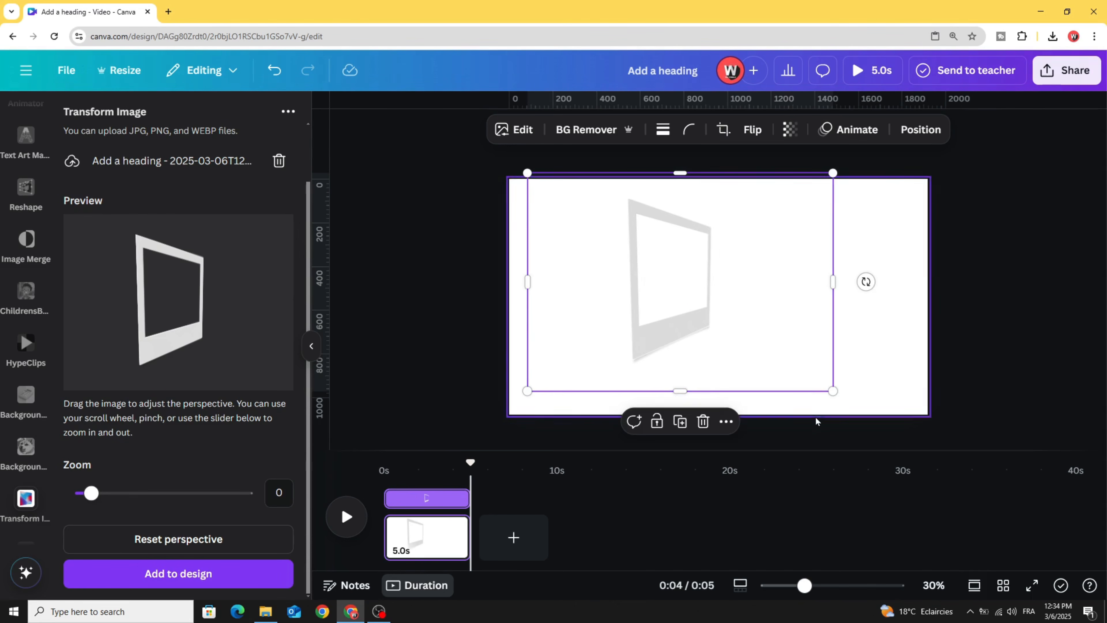
pyautogui.moveTo(833, 392); pyautogui.dragTo(894, 438)
pyautogui.moveTo(716, 376)
pyautogui.mouseDown()
pyautogui.moveTo(727, 362)
pyautogui.moveTo(716, 369)
pyautogui.mouseUp()
pyautogui.scroll(8, 21, 227)
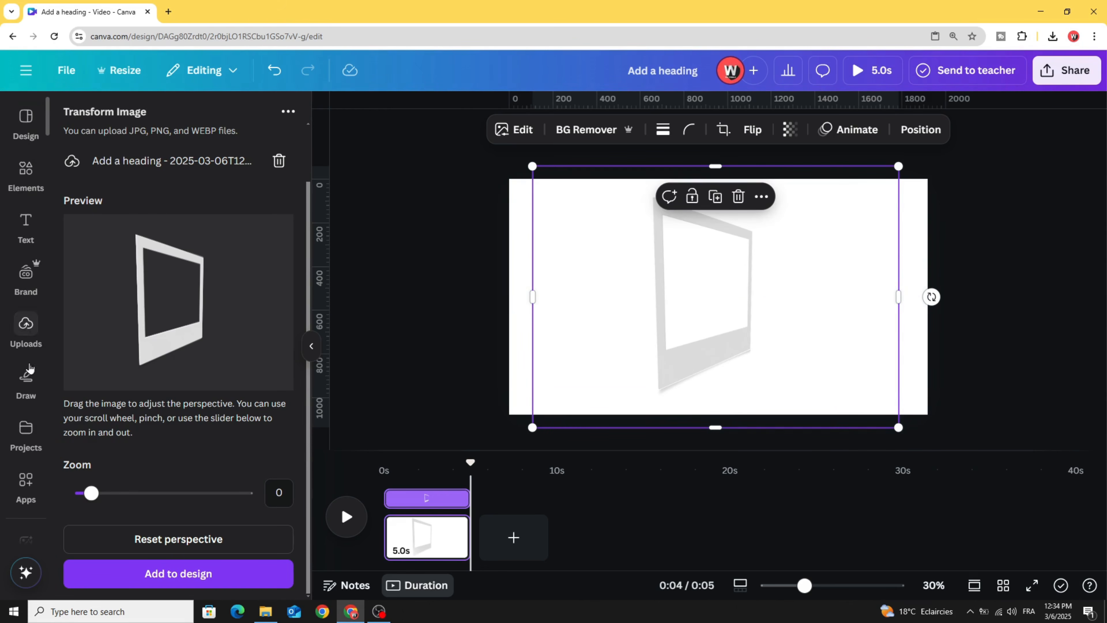
pyautogui.click(15, 175)
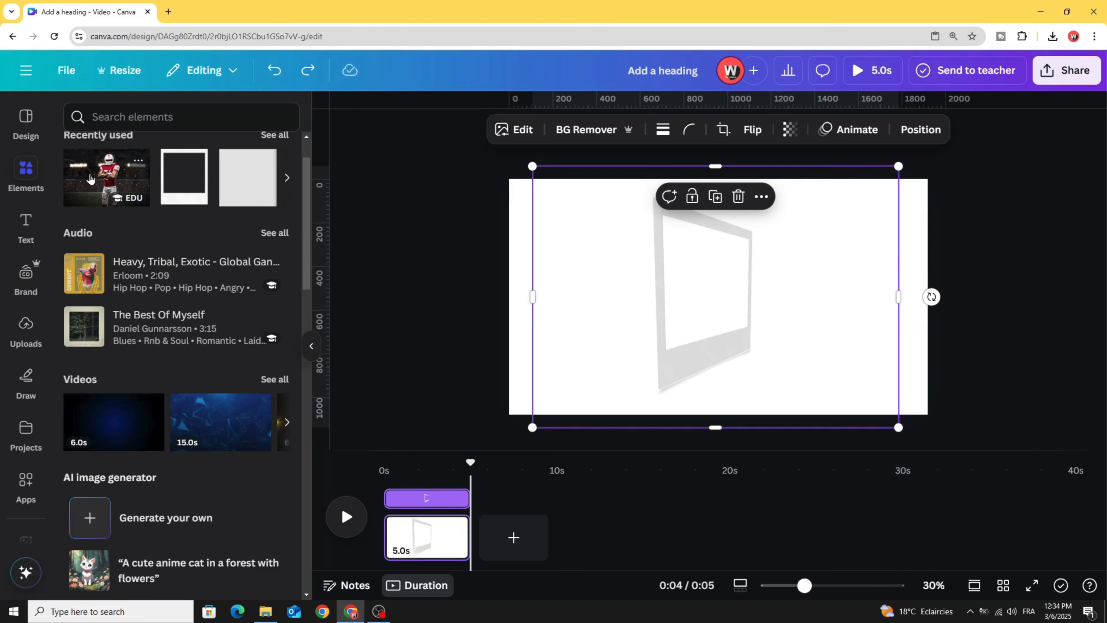
# - Add the football player photo from Recently used, resize it, and send it backward behind the frame
pyautogui.click(90, 178)
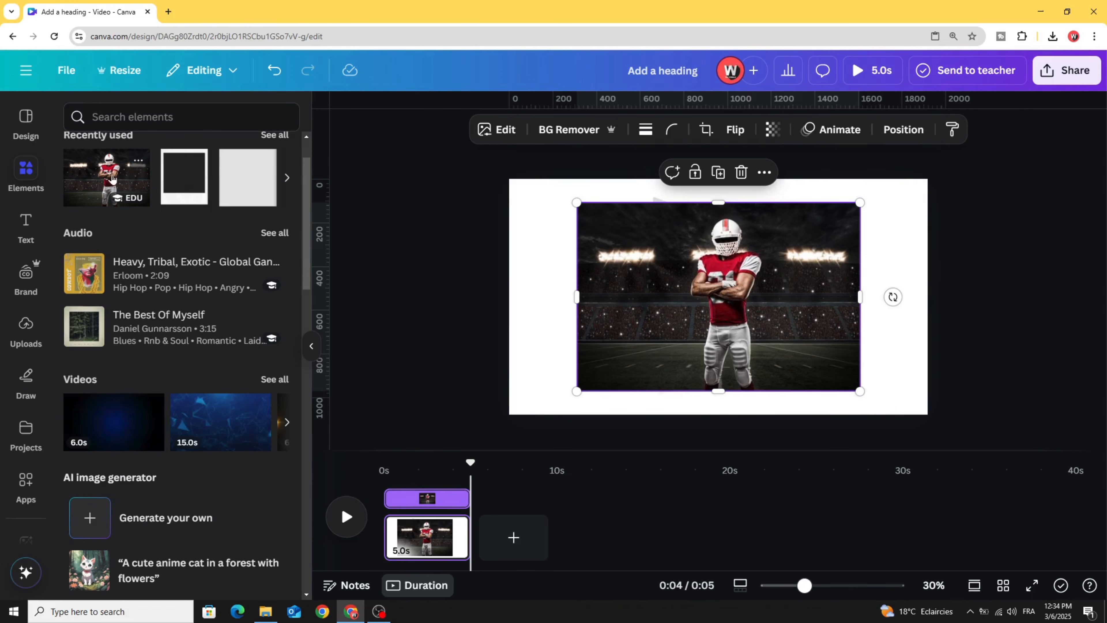
pyautogui.moveTo(576, 203); pyautogui.dragTo(596, 215)
pyautogui.moveTo(665, 302); pyautogui.dragTo(629, 287)
pyautogui.rightClick(629, 287)
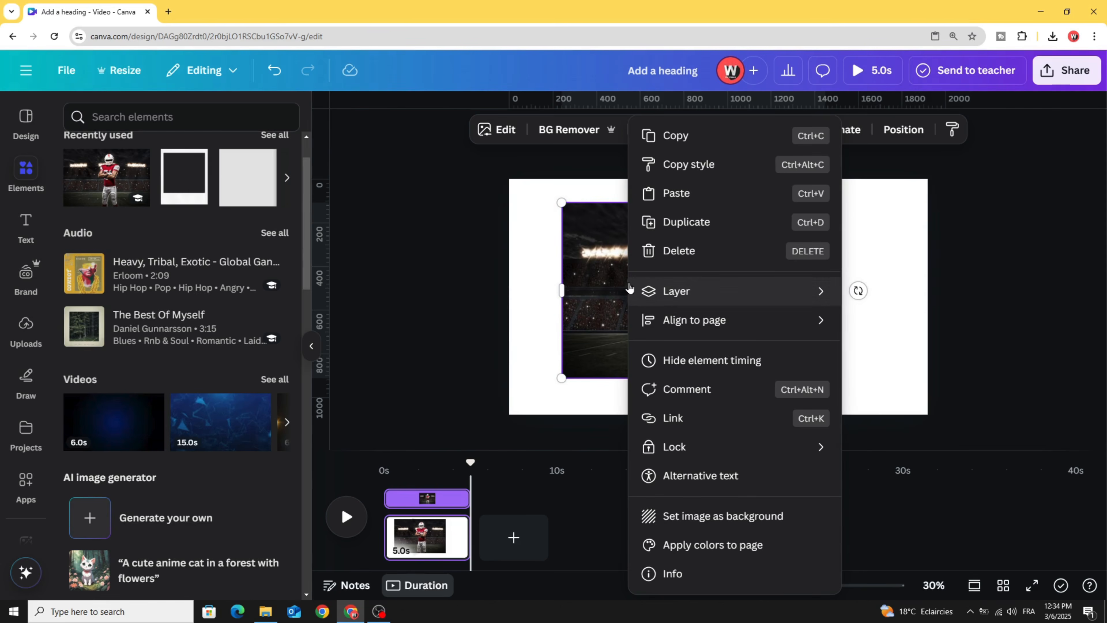
pyautogui.moveTo(645, 294)
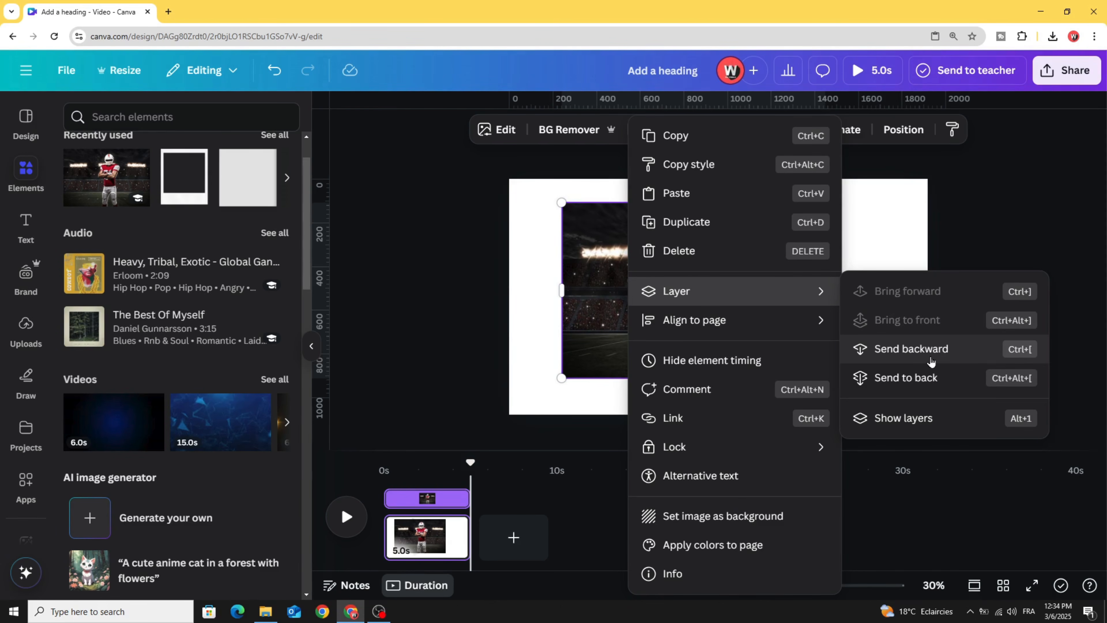
pyautogui.click(912, 348)
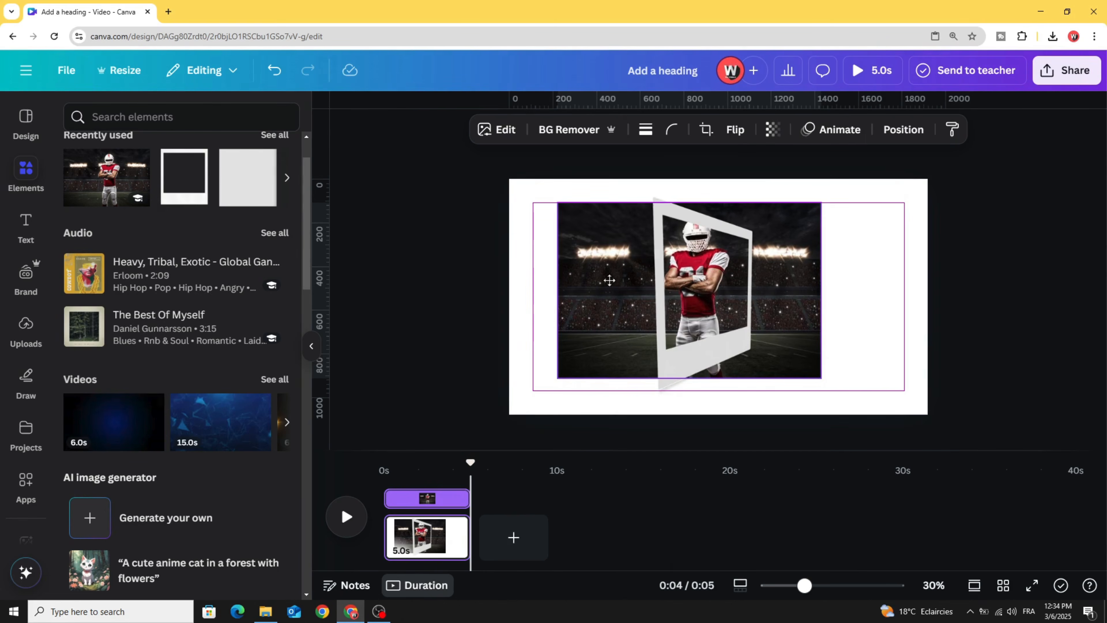
# - Crop the football photo to about 408 × 791 so it fits the frame
pyautogui.moveTo(610, 267); pyautogui.dragTo(669, 282)
pyautogui.moveTo(813, 279); pyautogui.dragTo(744, 271)
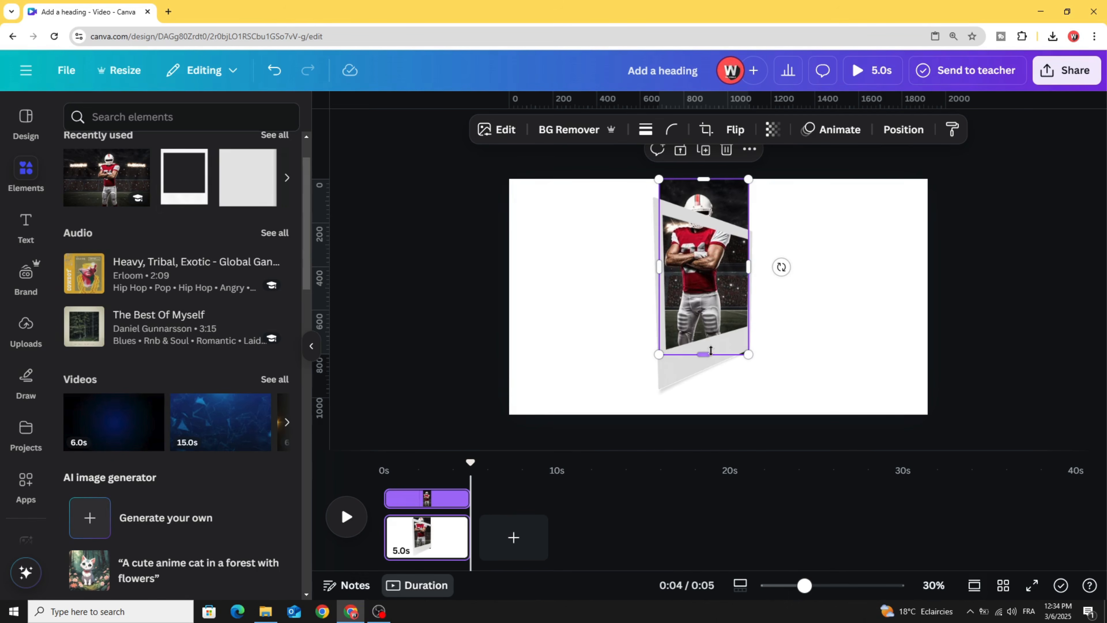
pyautogui.moveTo(709, 349); pyautogui.dragTo(709, 347)
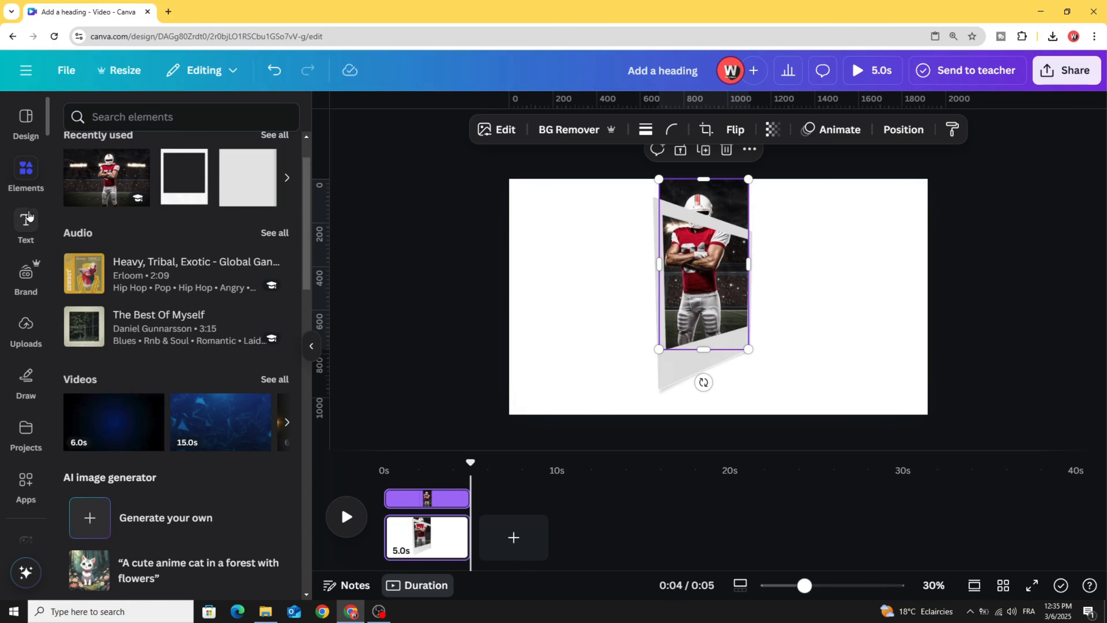
pyautogui.scroll(-8, 91, 376)
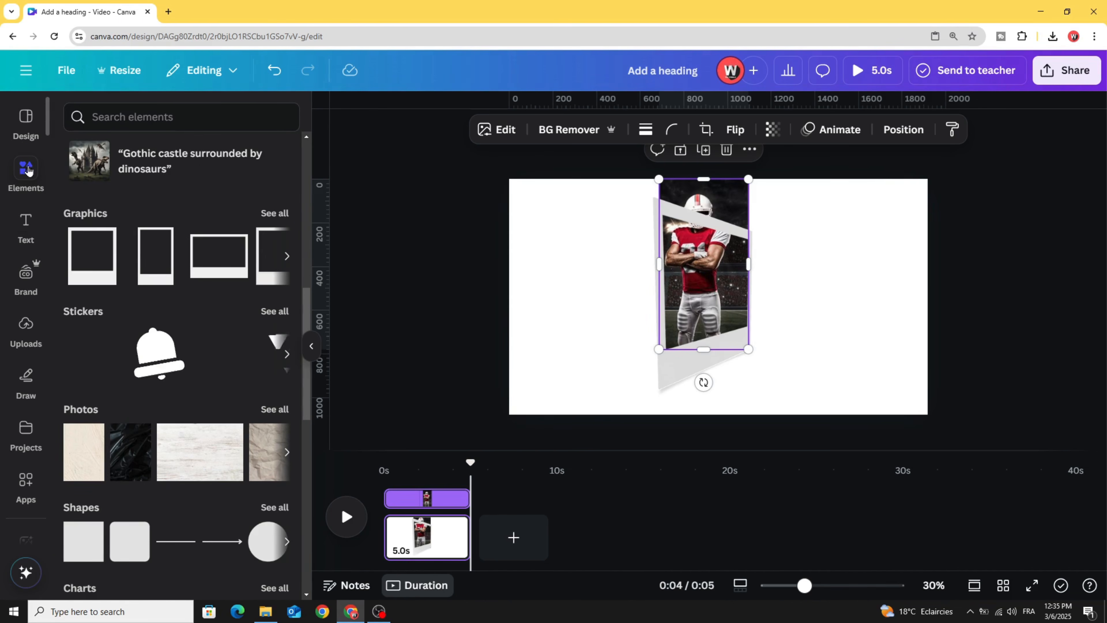
# - Add a square shape from Shapes and colour it white
pyautogui.scroll(-3, 104, 464)
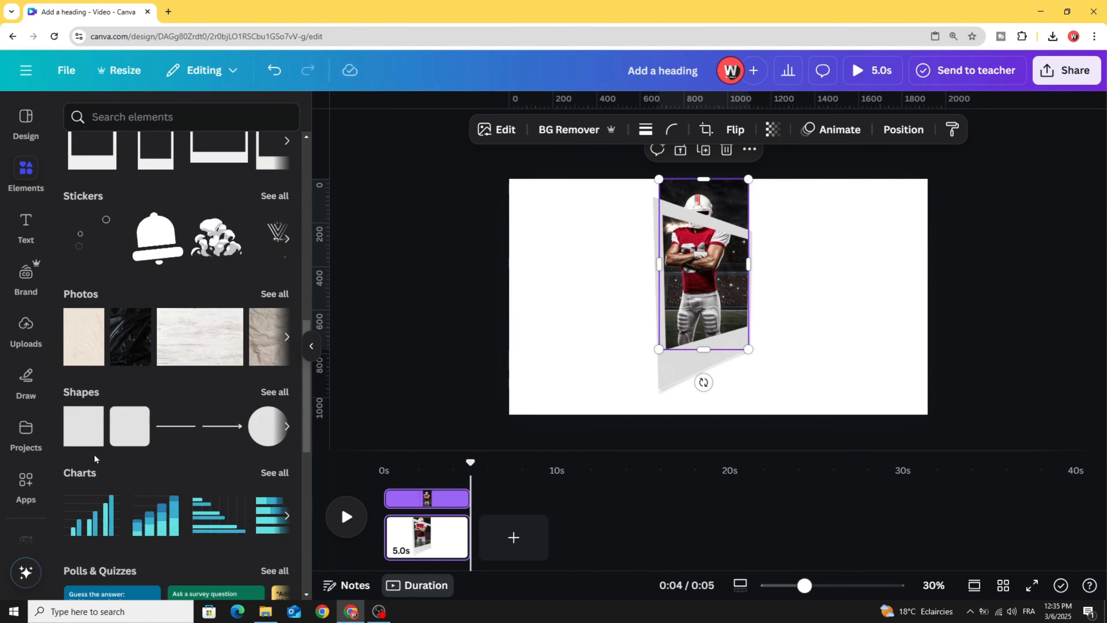
pyautogui.click(80, 432)
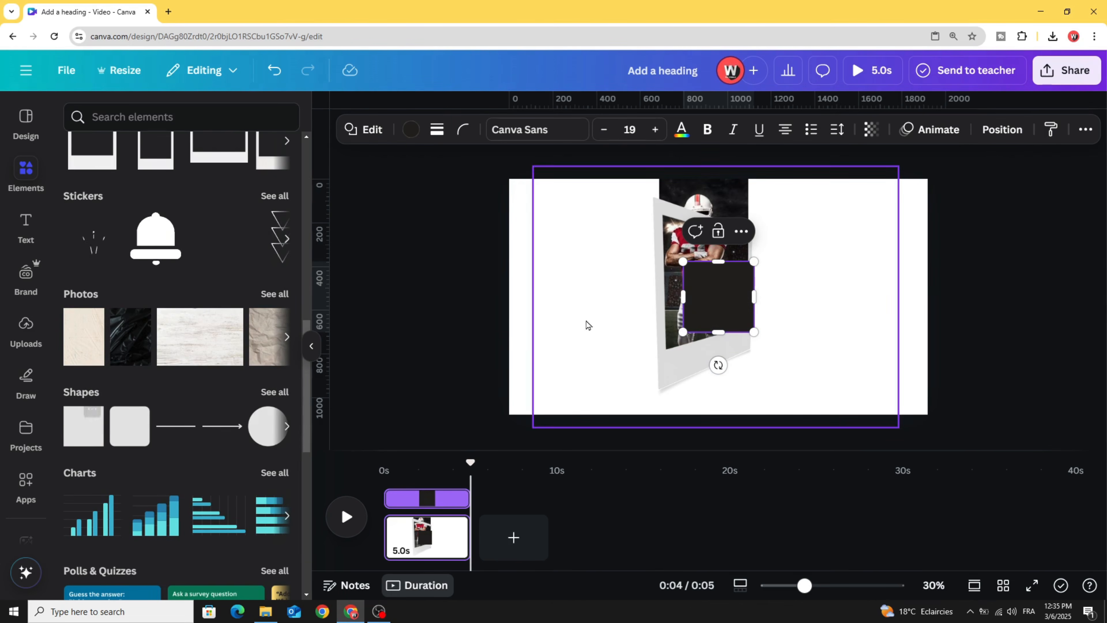
pyautogui.click(410, 130)
pyautogui.click(196, 222)
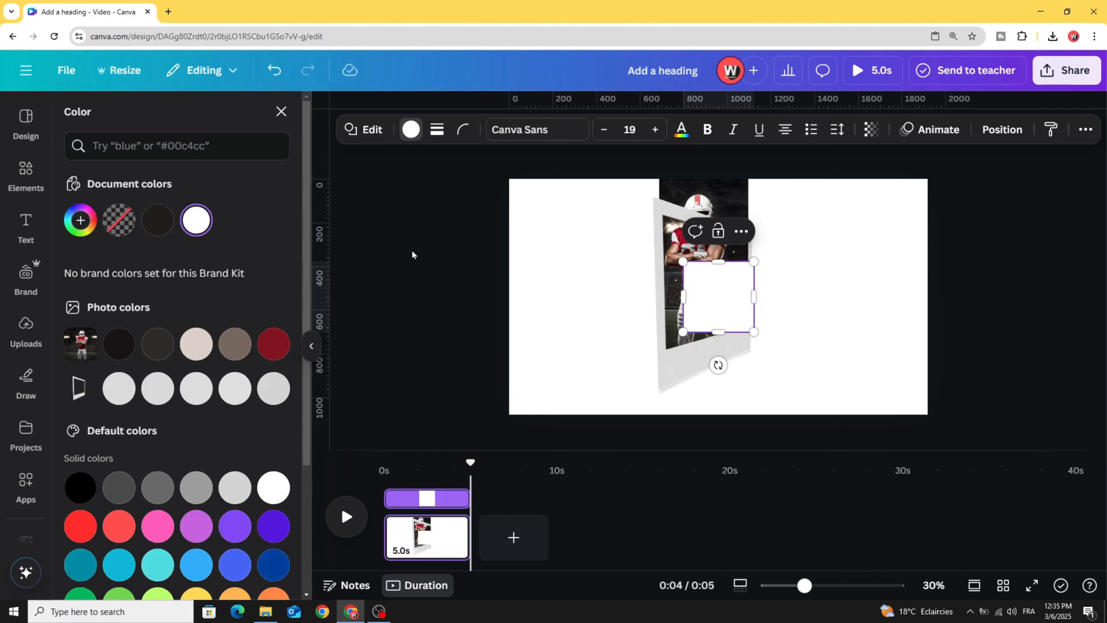
# - Place the white square, about 512 × 324 and tilted 4°, on the frame top and send it backward
pyautogui.click(705, 304)
pyautogui.moveTo(694, 279); pyautogui.dragTo(672, 210)
pyautogui.moveTo(742, 193); pyautogui.dragTo(800, 231)
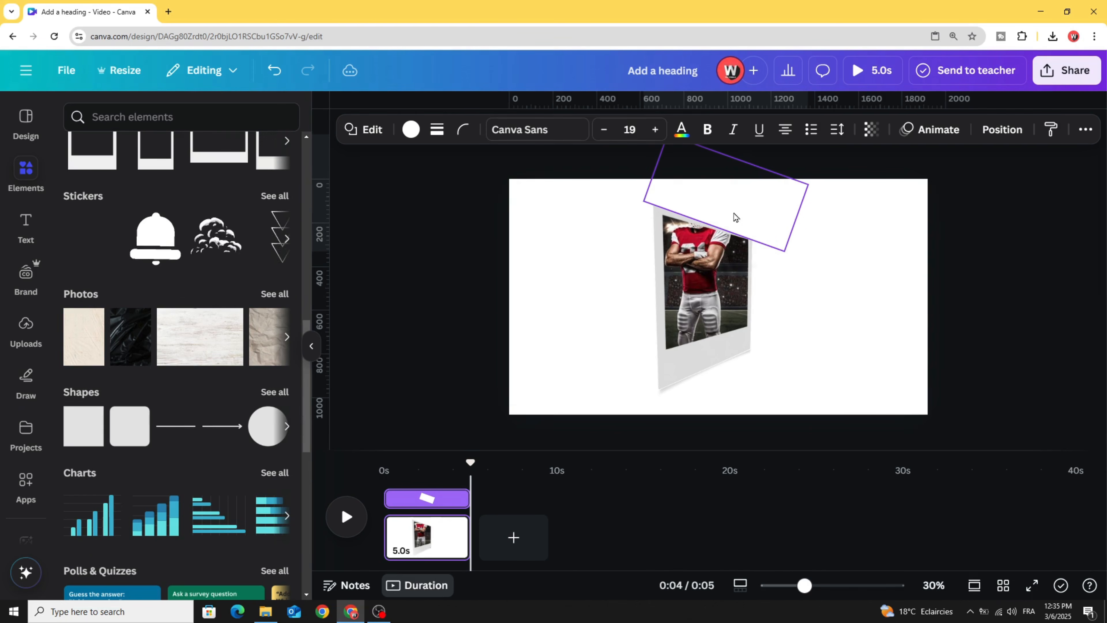
pyautogui.rightClick(740, 217)
pyautogui.moveTo(799, 345)
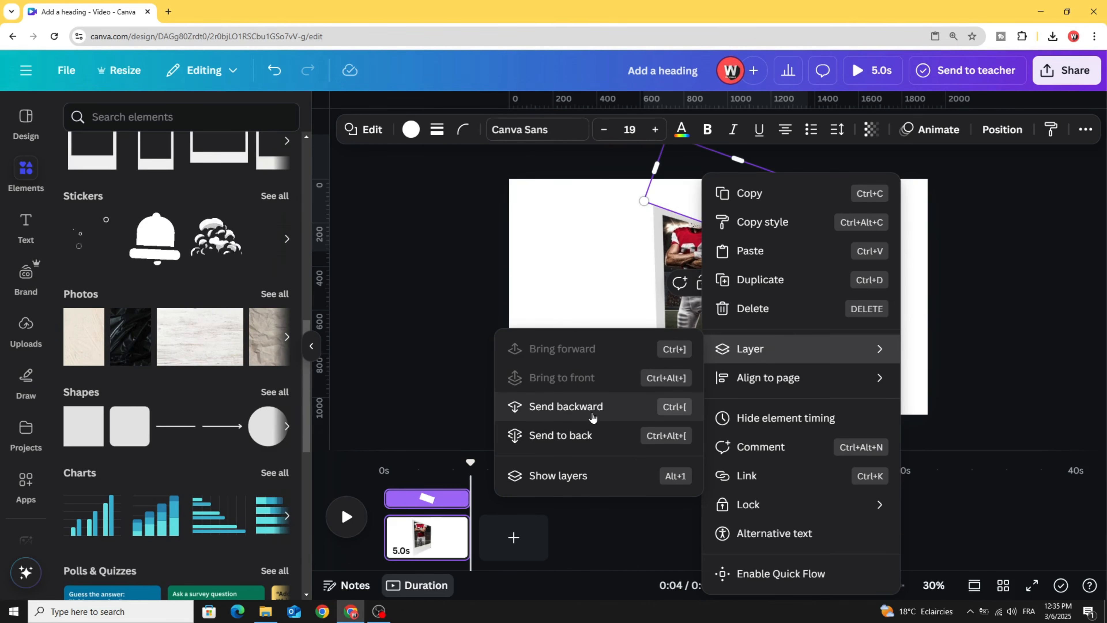
pyautogui.click(599, 407)
pyautogui.click(594, 314)
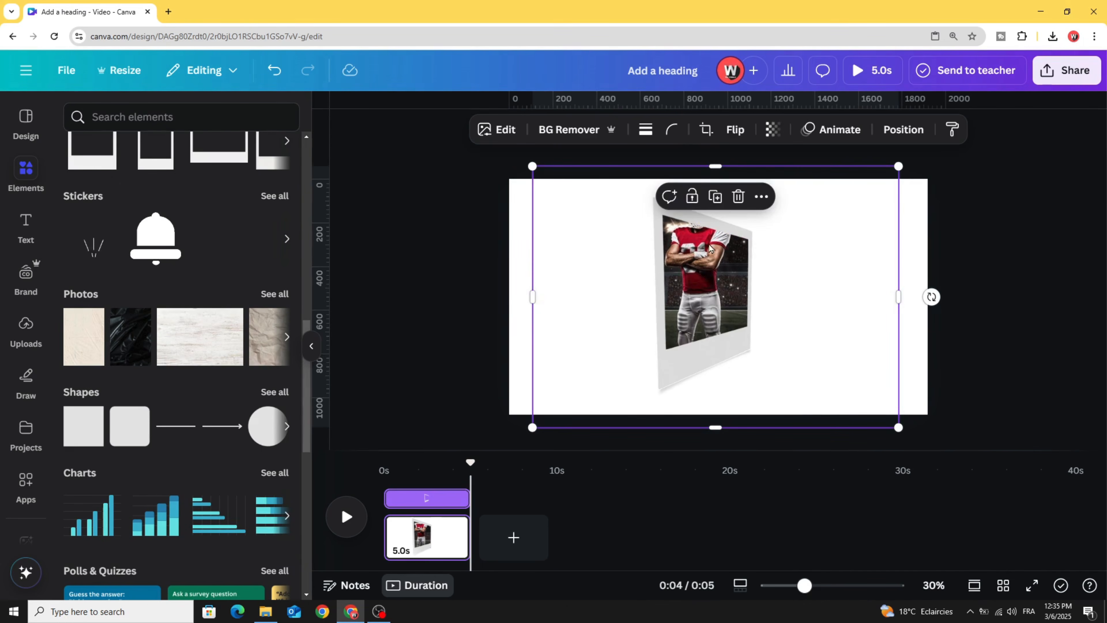
# - Duplicate the player photo layer from the Layers panel
pyautogui.rightClick(710, 249)
pyautogui.moveTo(743, 293)
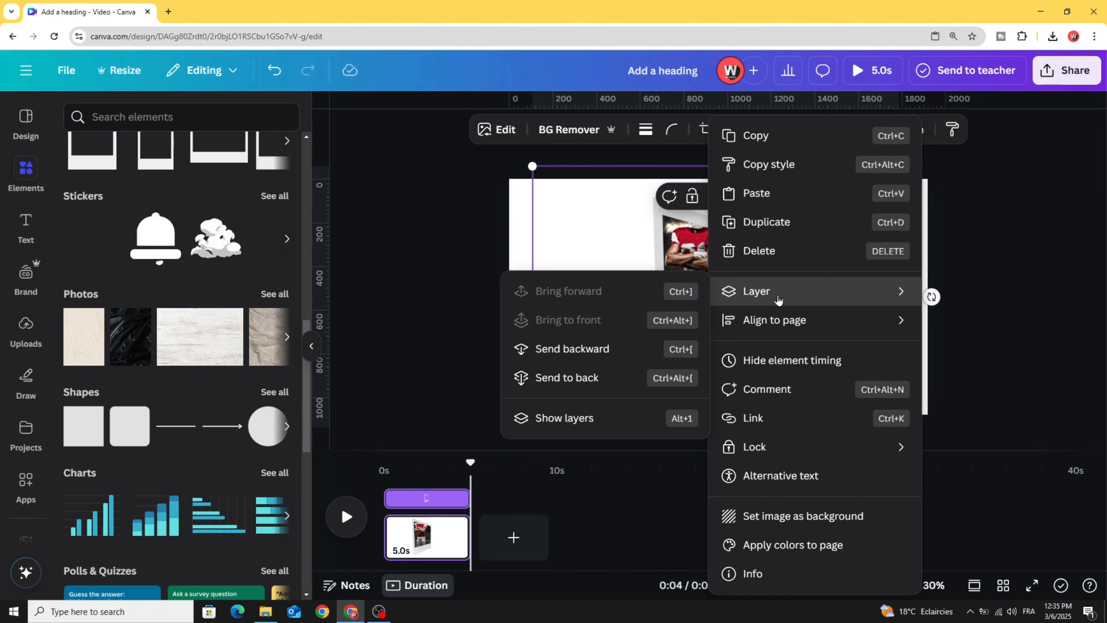
pyautogui.click(585, 419)
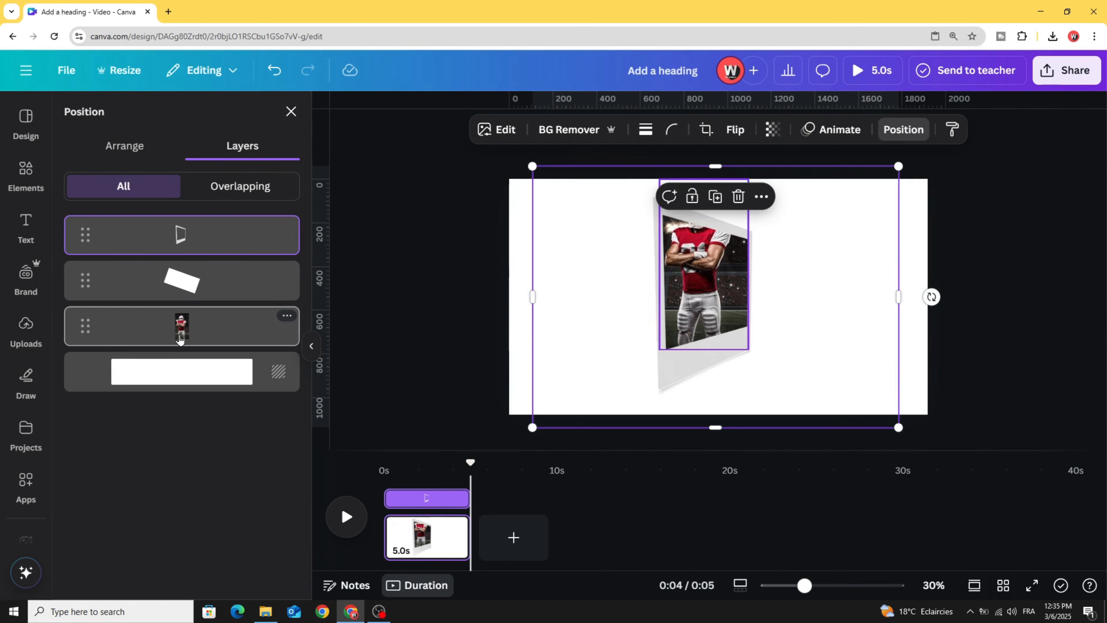
pyautogui.click(185, 332)
pyautogui.click(287, 316)
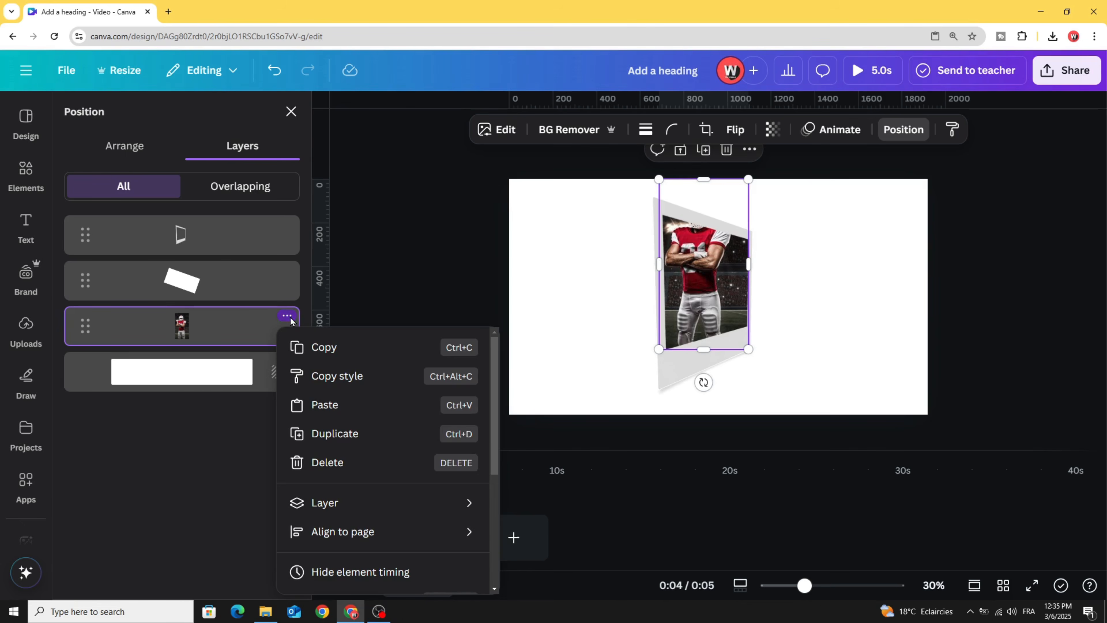
pyautogui.click(347, 433)
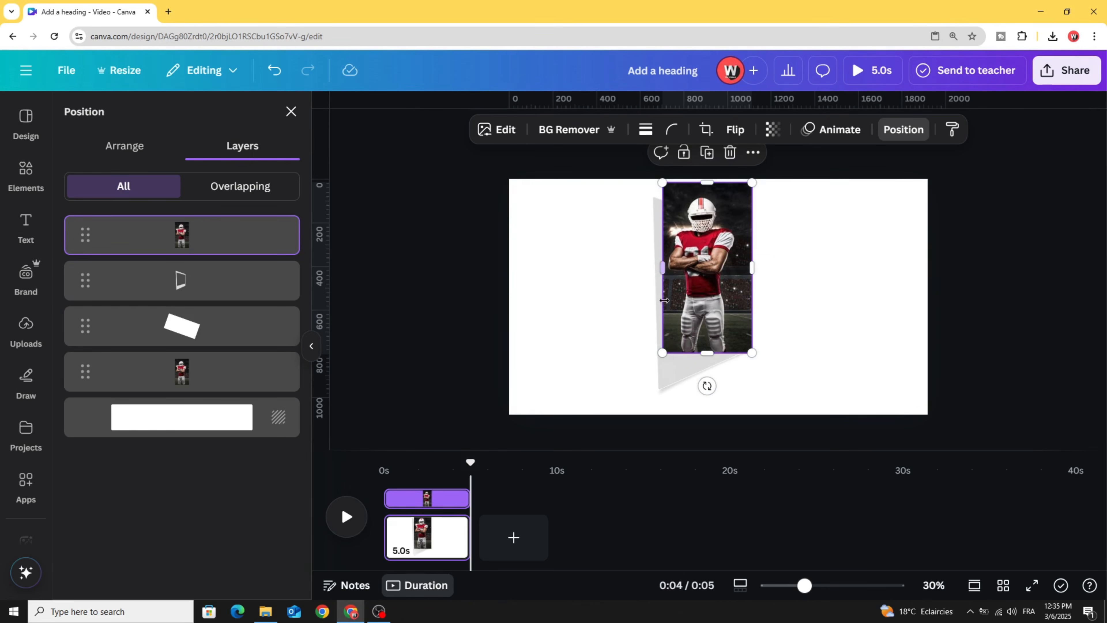
# - Align the duplicate with the original and crop it to about 408 × 494, up to the chest
pyautogui.moveTo(700, 309); pyautogui.dragTo(707, 291)
pyautogui.moveTo(701, 350); pyautogui.dragTo(704, 268)
pyautogui.click(553, 245)
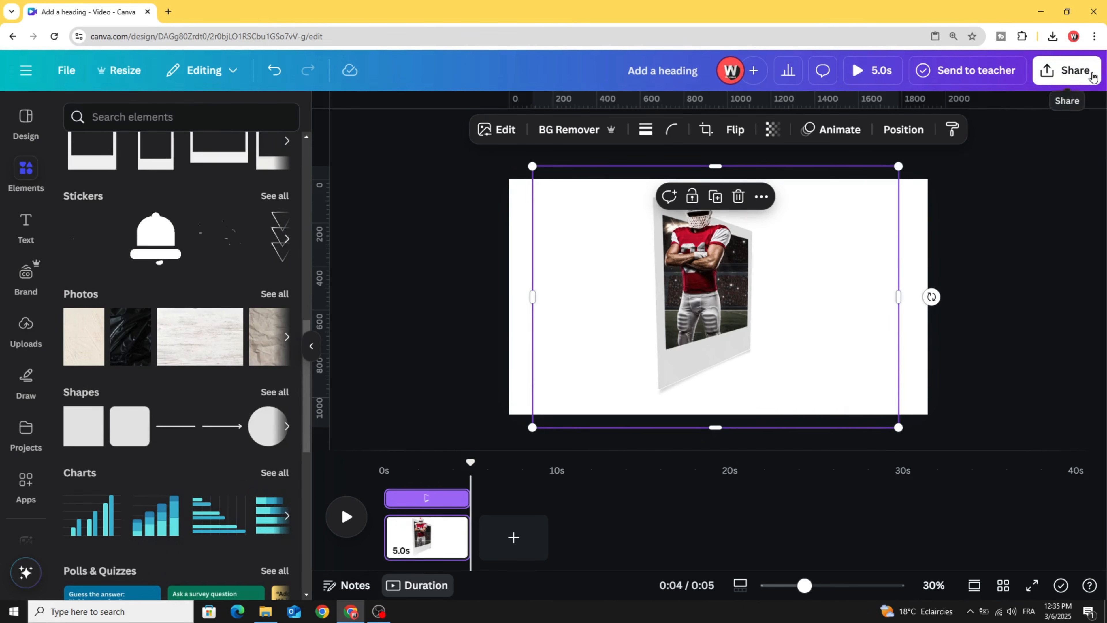
# - Export the pop-out player design as a 500 KB PNG and add a second blank page
pyautogui.click(1067, 71)
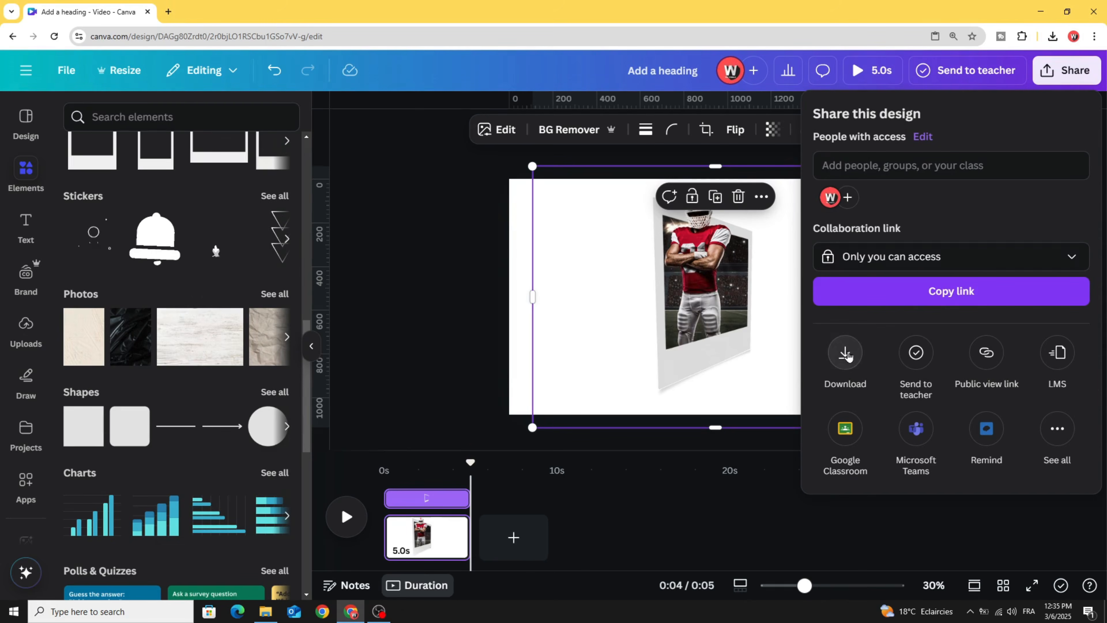
pyautogui.click(846, 353)
pyautogui.click(961, 176)
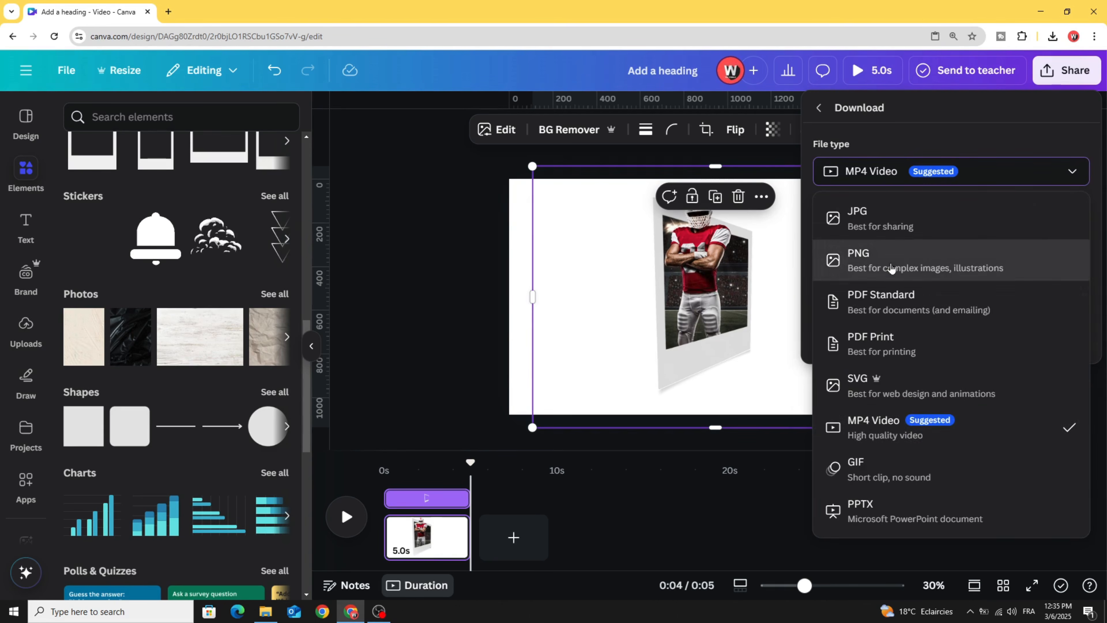
pyautogui.click(915, 260)
pyautogui.click(916, 397)
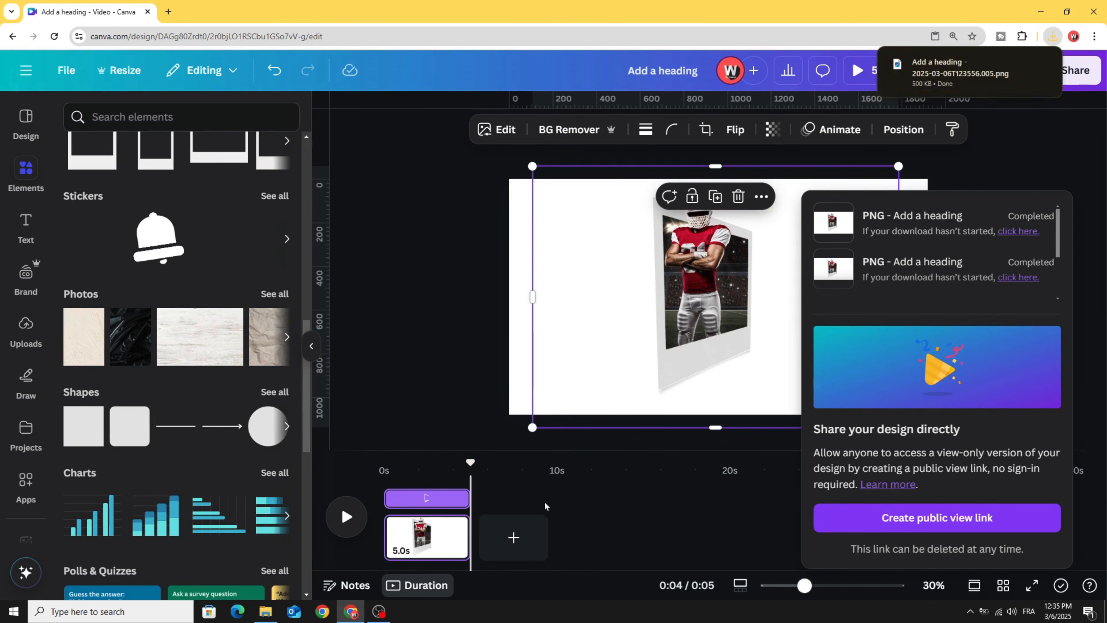
pyautogui.click(515, 536)
# - Drag the downloaded PNG from Chrome's downloads onto page 2, then enlarge and centre it
pyautogui.click(1051, 41)
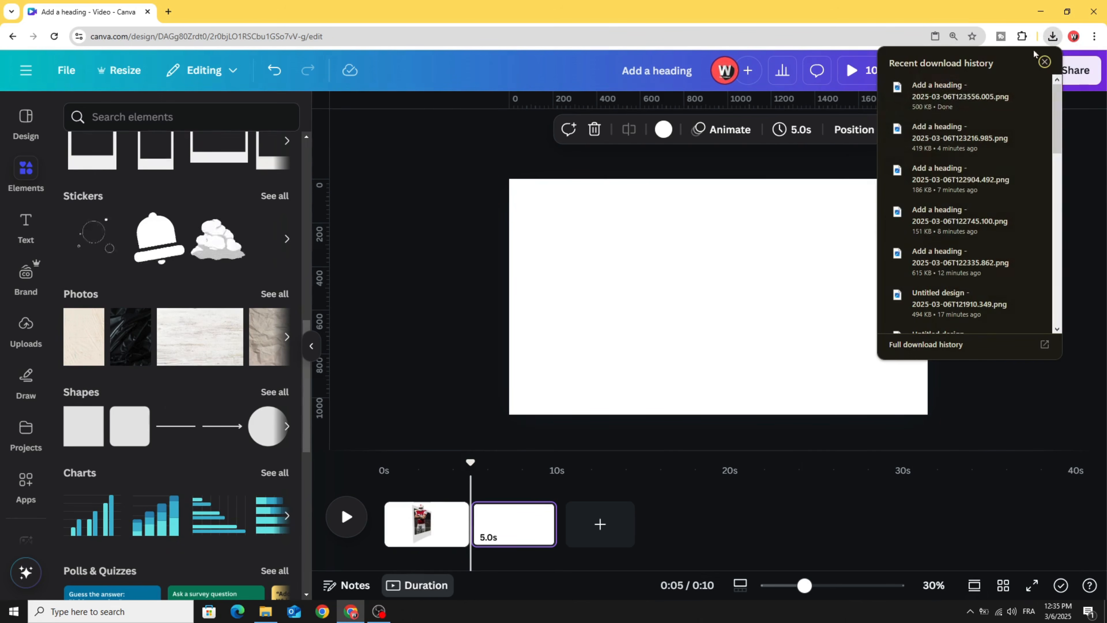
pyautogui.moveTo(959, 94); pyautogui.dragTo(626, 256)
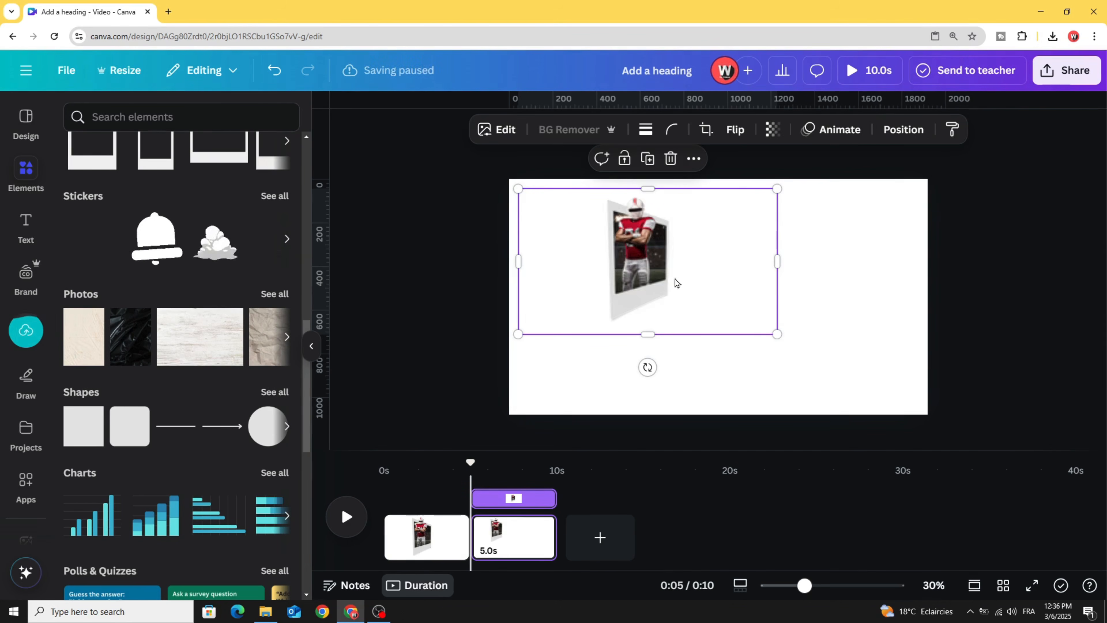
pyautogui.moveTo(776, 334); pyautogui.dragTo(830, 380)
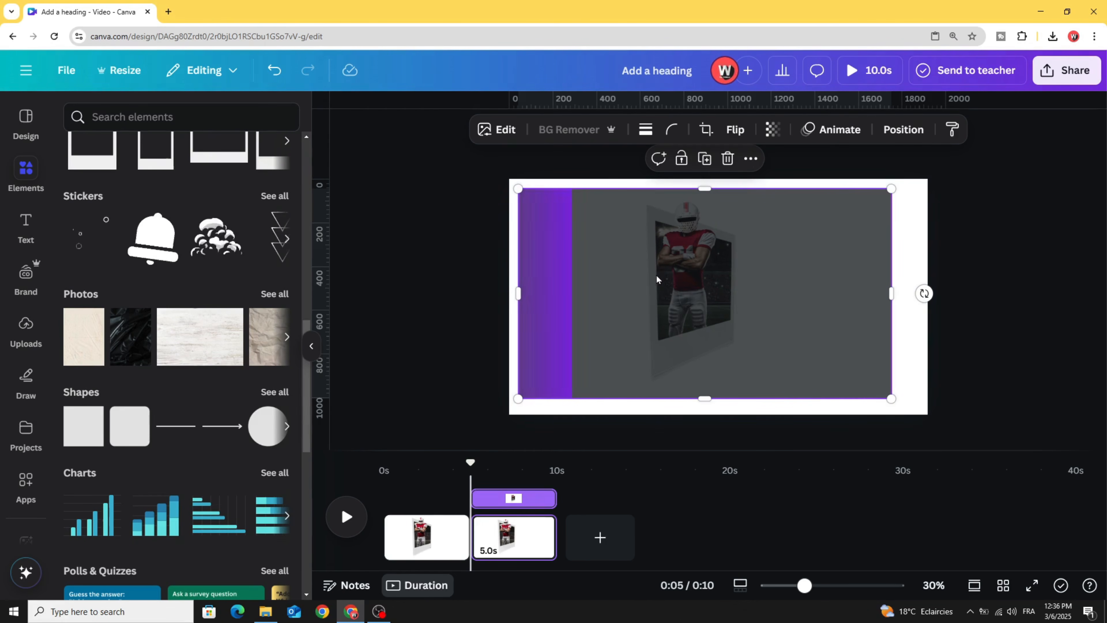
pyautogui.moveTo(654, 276); pyautogui.dragTo(706, 280)
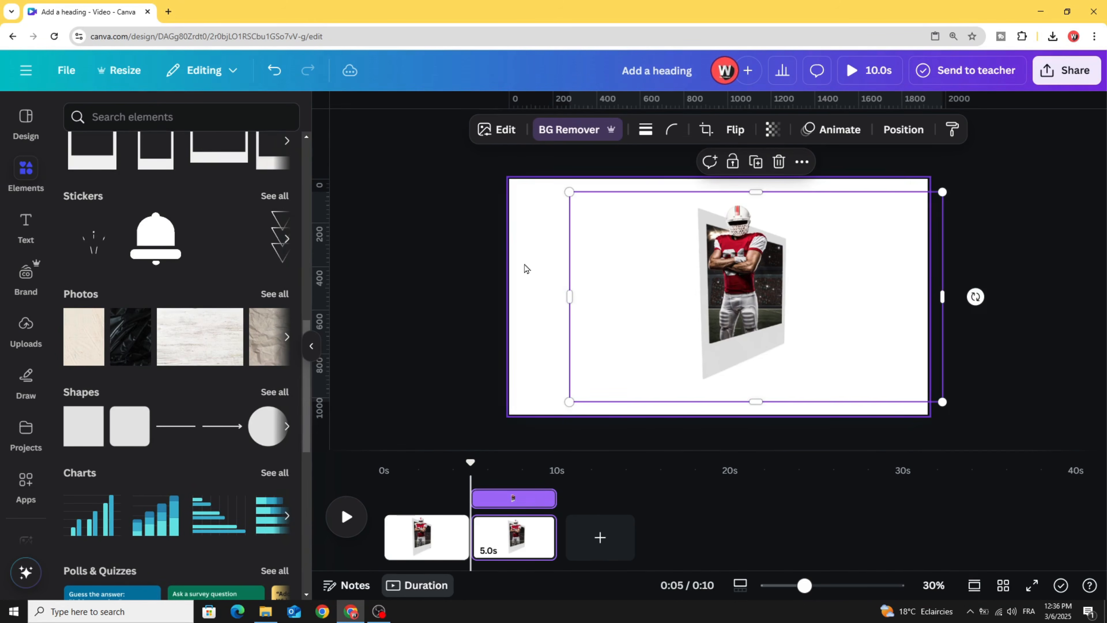
pyautogui.click(529, 183)
# - Set page 2's background to cyan #00C9FF with the custom colour picker, then reposition the image
pyautogui.click(616, 131)
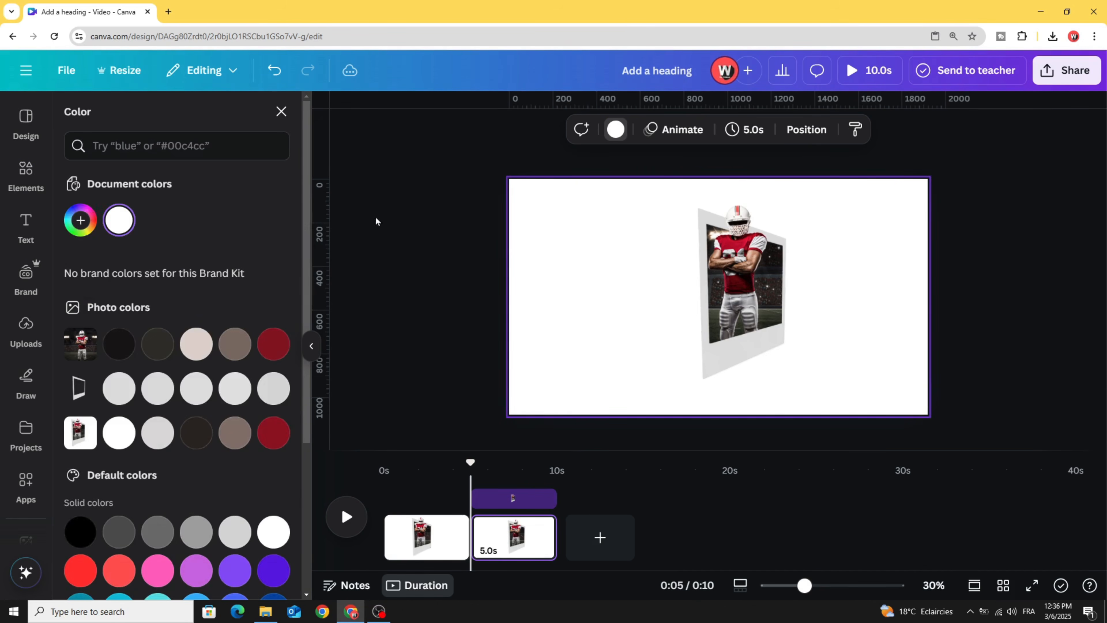
pyautogui.click(76, 220)
pyautogui.click(183, 379)
pyautogui.moveTo(211, 336); pyautogui.dragTo(296, 277)
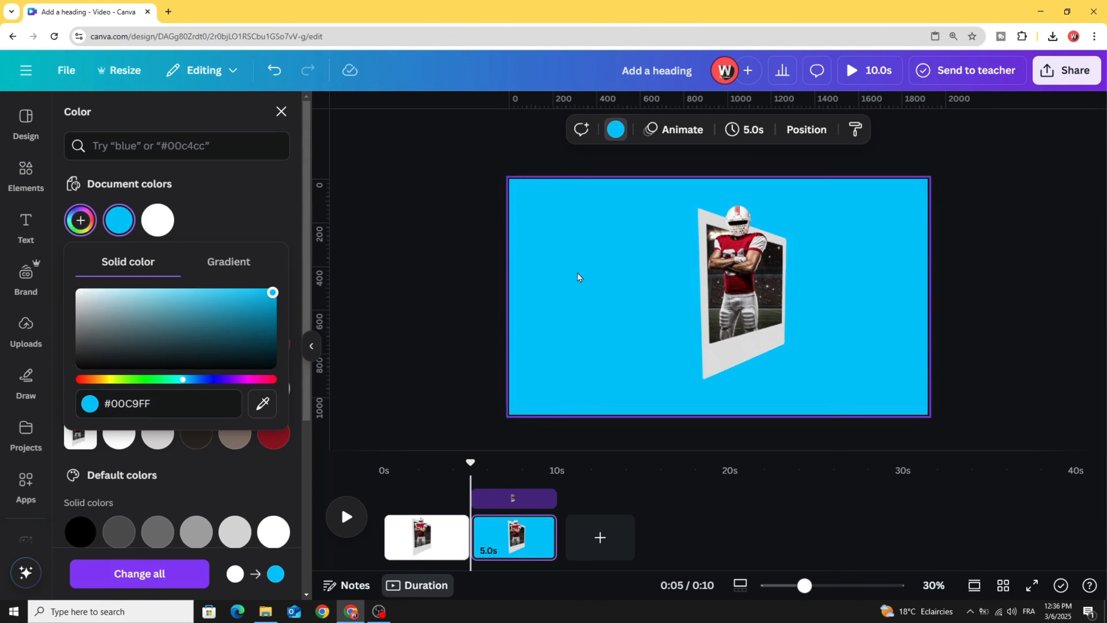
pyautogui.click(239, 301)
pyautogui.moveTo(706, 300); pyautogui.dragTo(651, 289)
# - Search Elements for 'shadow', filter to Graphics, and add the first shadow graphic
pyautogui.click(23, 177)
pyautogui.scroll(1, 108, 164)
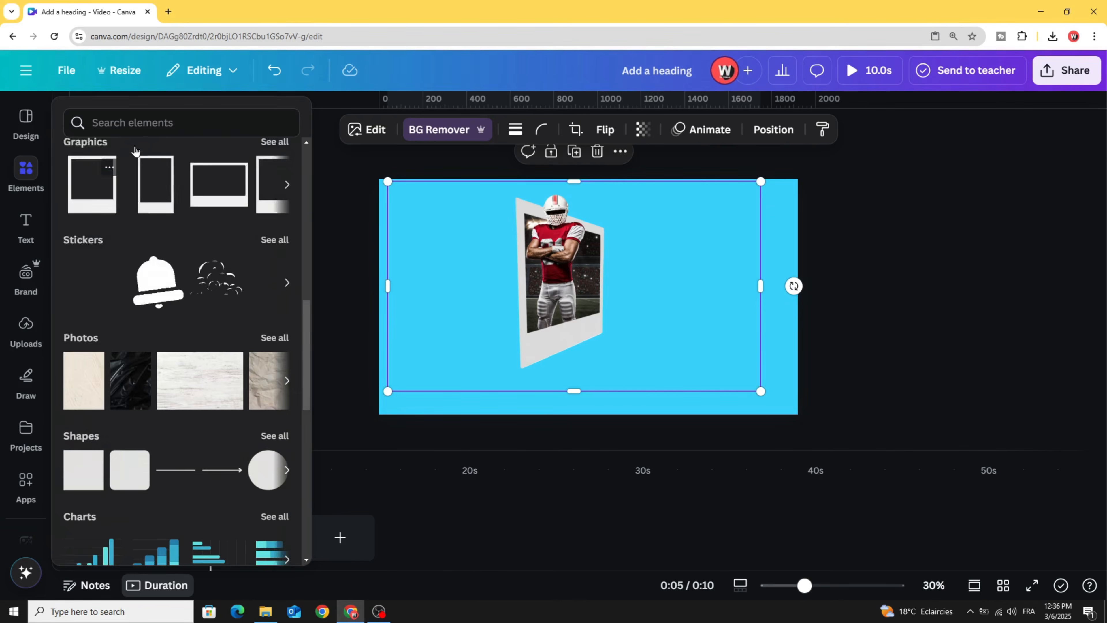
pyautogui.scroll(5, 108, 163)
pyautogui.click(145, 127)
pyautogui.write('SHADO')
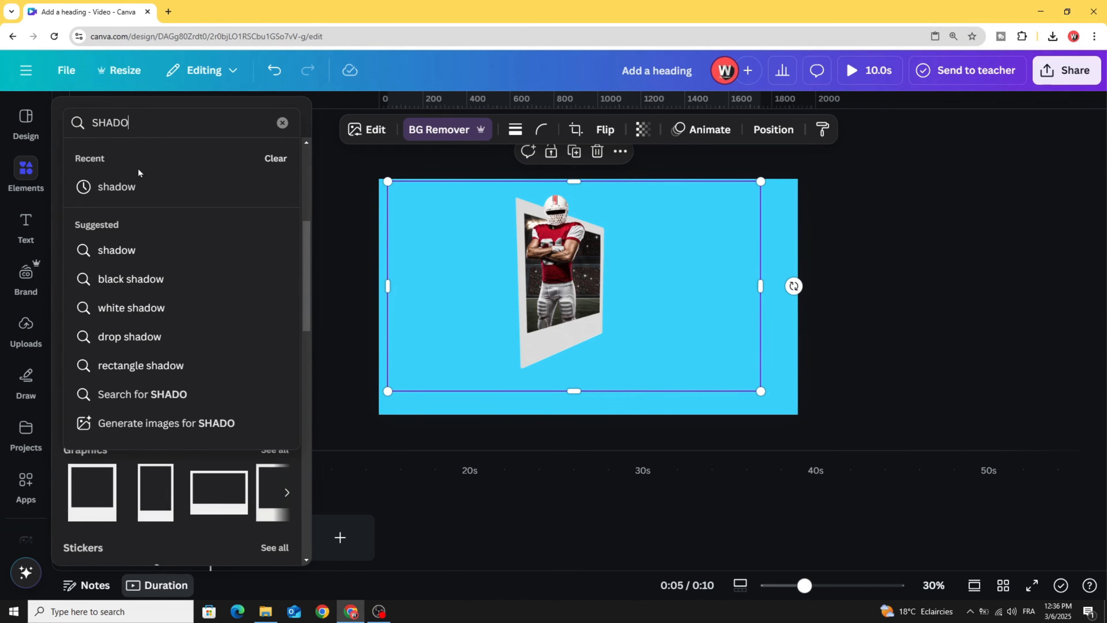
pyautogui.click(138, 188)
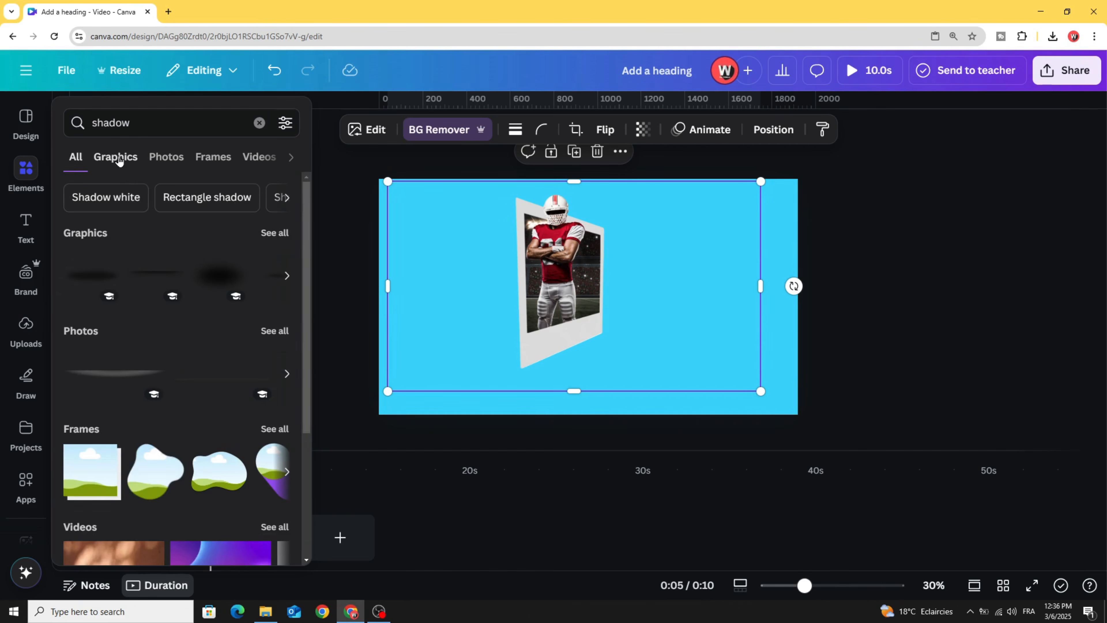
pyautogui.click(117, 158)
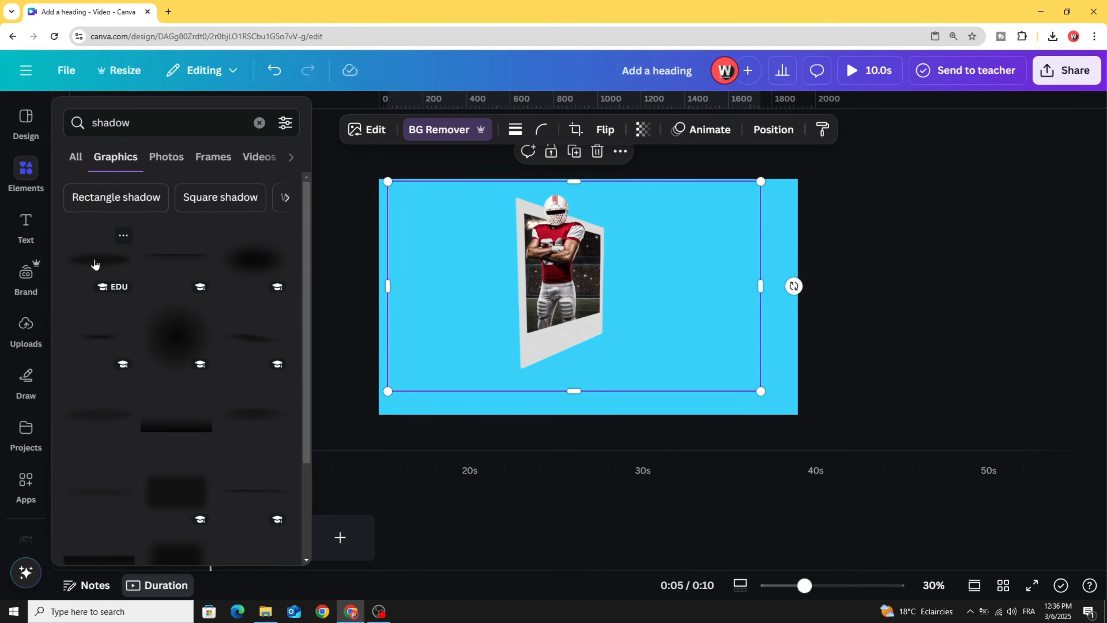
pyautogui.click(95, 261)
# - Shrink the shadow, tilt it about -20° beneath the player card, and send it behind the card
pyautogui.moveTo(401, 245); pyautogui.dragTo(625, 301)
pyautogui.moveTo(687, 324); pyautogui.dragTo(564, 357)
pyautogui.moveTo(683, 345); pyautogui.dragTo(610, 330)
pyautogui.moveTo(567, 369); pyautogui.dragTo(571, 362)
pyautogui.rightClick(569, 350)
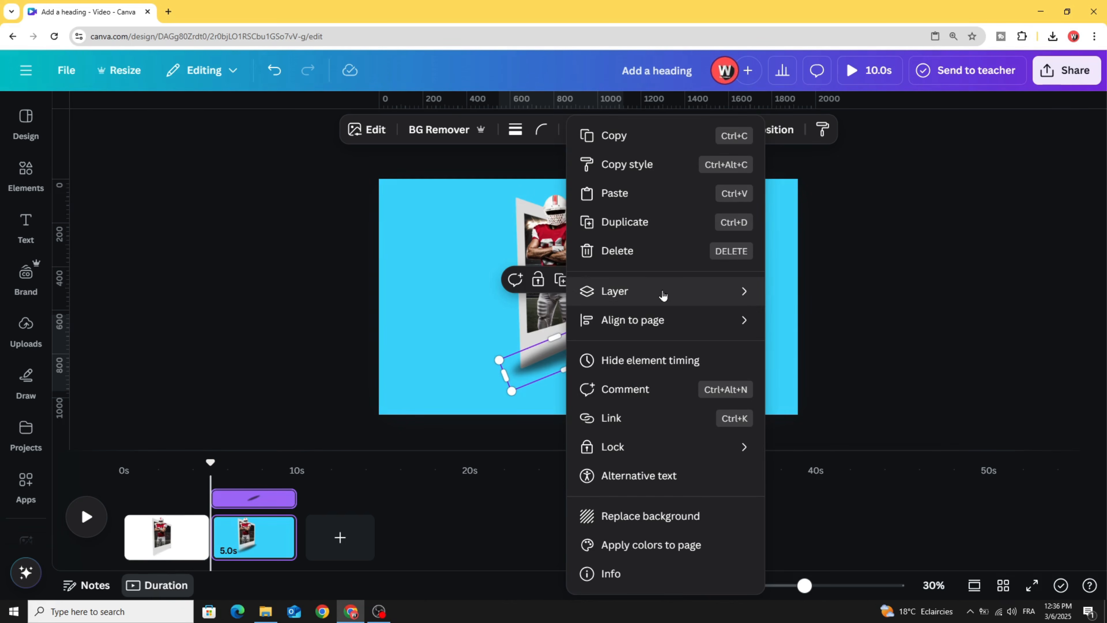
pyautogui.moveTo(662, 294)
pyautogui.click(804, 350)
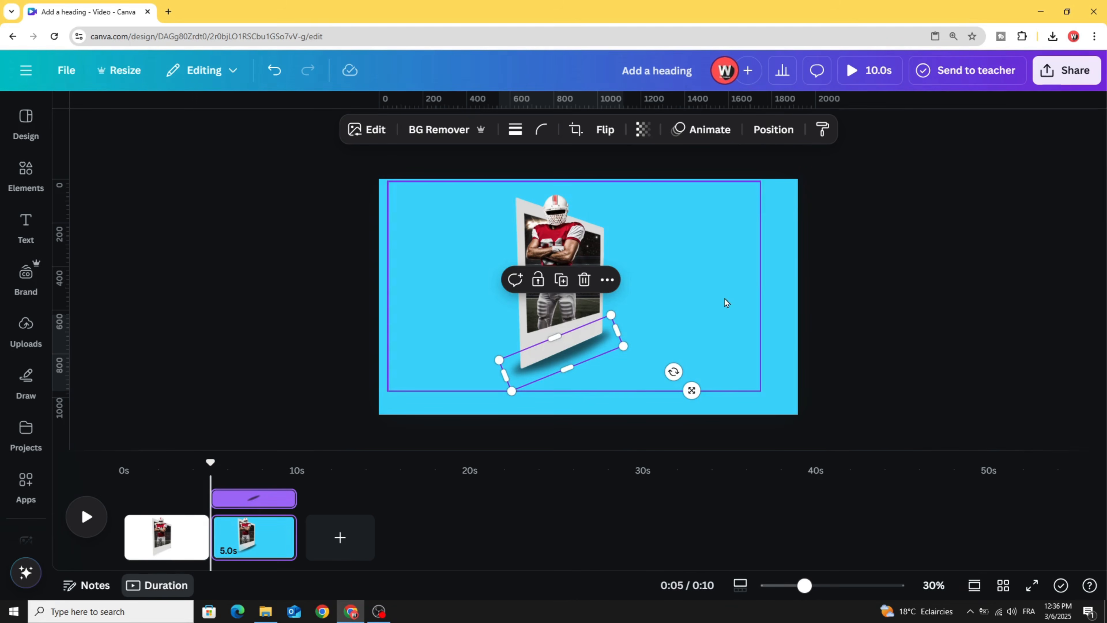
# - Select the card and shadow together, centre them on the page, and enlarge them
pyautogui.click(858, 234)
pyautogui.moveTo(871, 207); pyautogui.dragTo(462, 346)
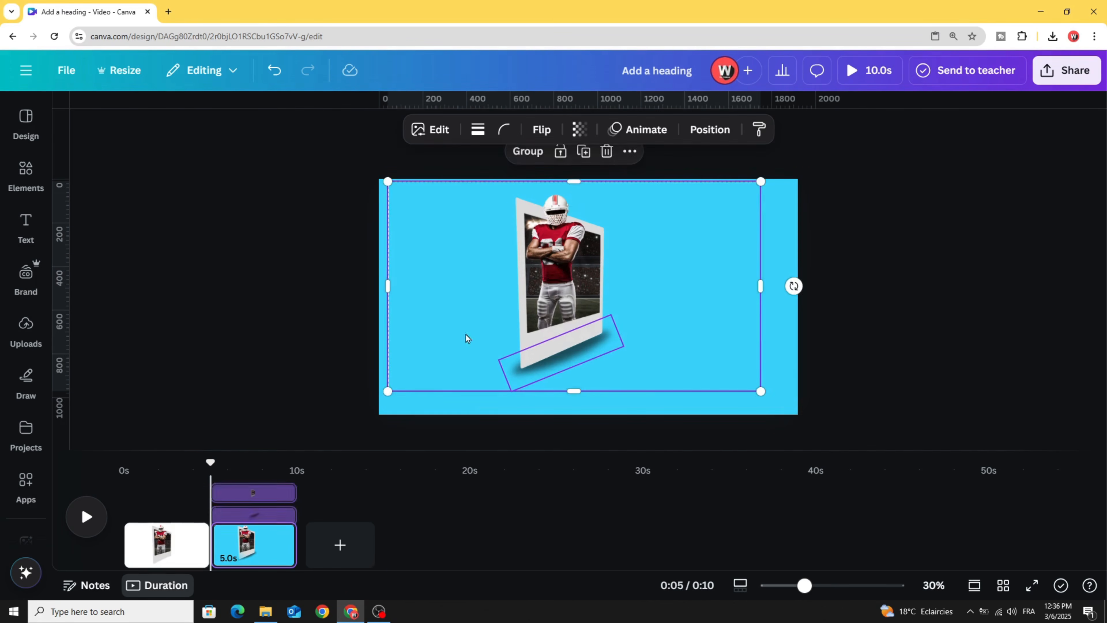
pyautogui.moveTo(558, 270); pyautogui.dragTo(569, 274)
pyautogui.moveTo(410, 193); pyautogui.dragTo(396, 178)
pyautogui.click(882, 238)
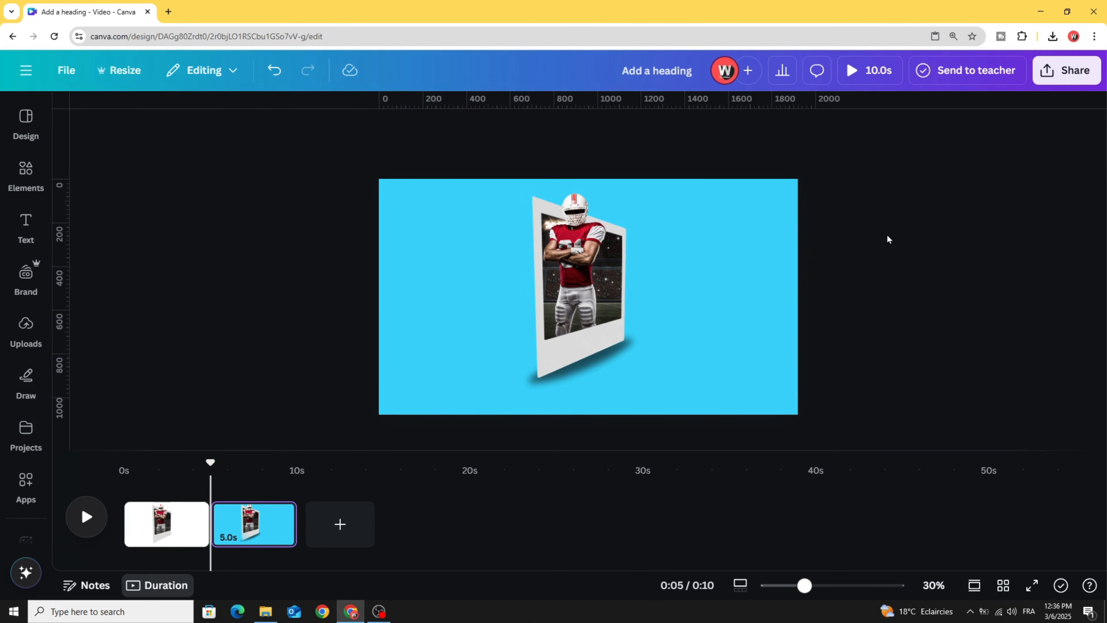